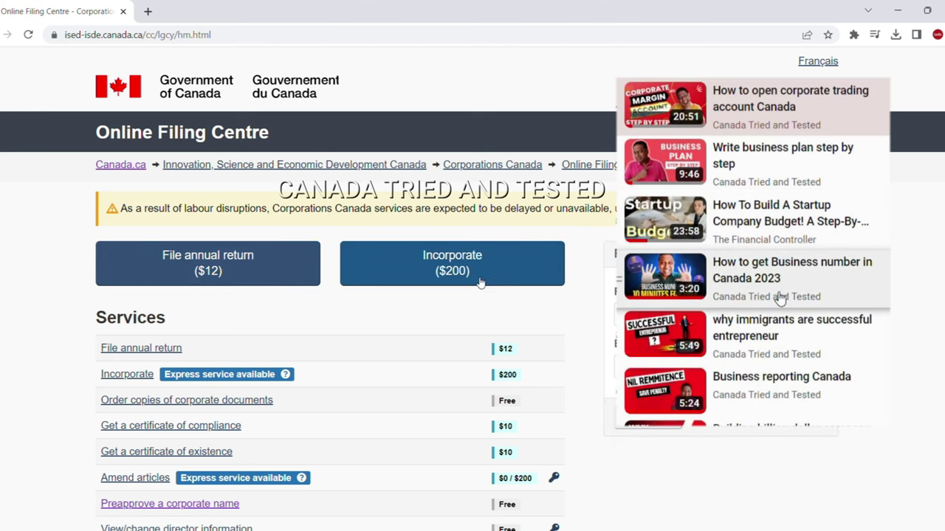
Review the service fees: $100 express surcharge, certificate of existence fee, and $200 for amending articles
left_click(283, 379)
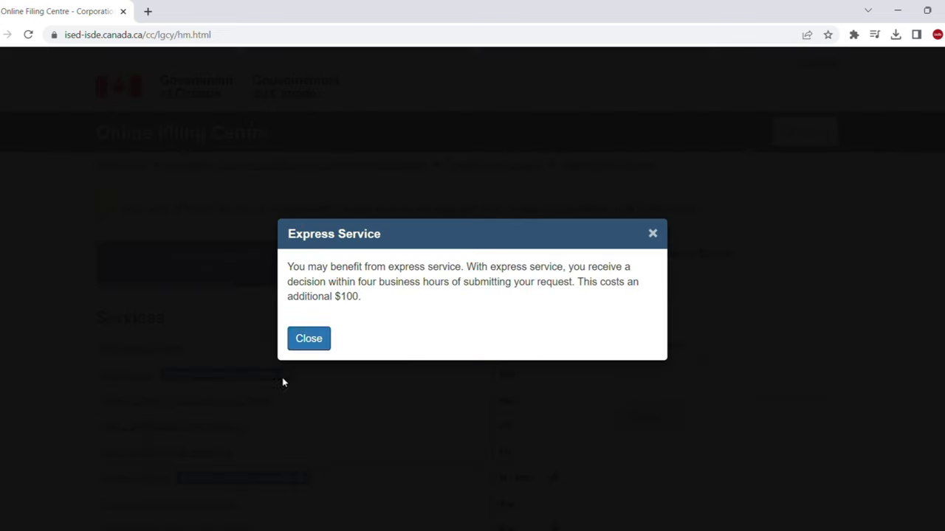
left_click_drag(336, 301, 366, 297)
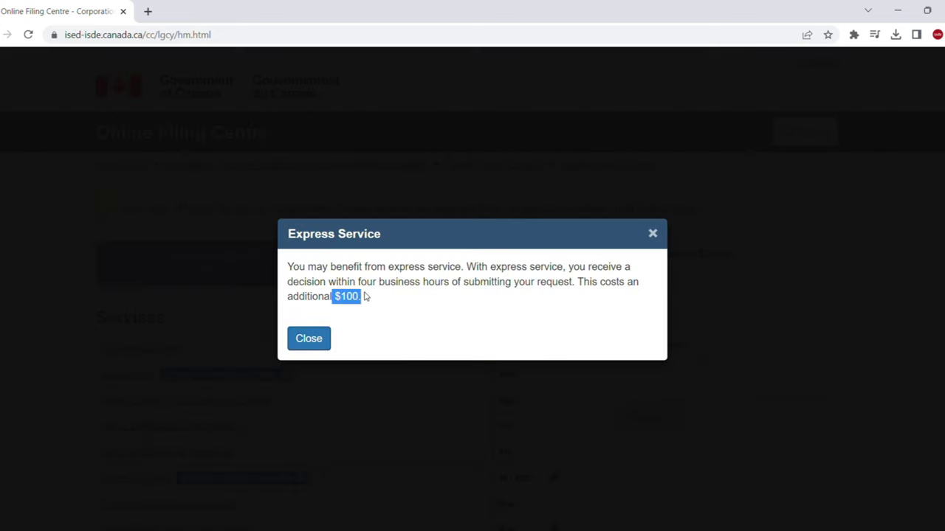
left_click(323, 344)
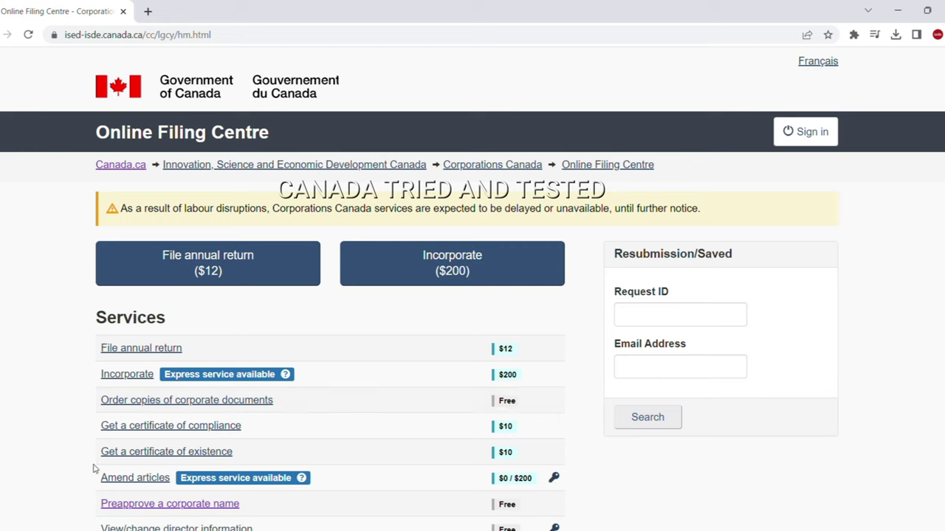
left_click_drag(497, 431, 522, 445)
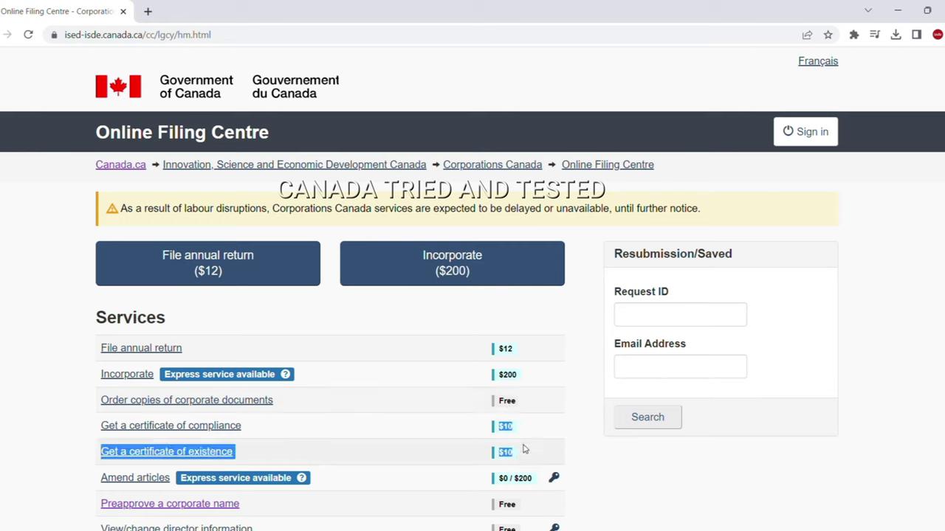
left_click(452, 457)
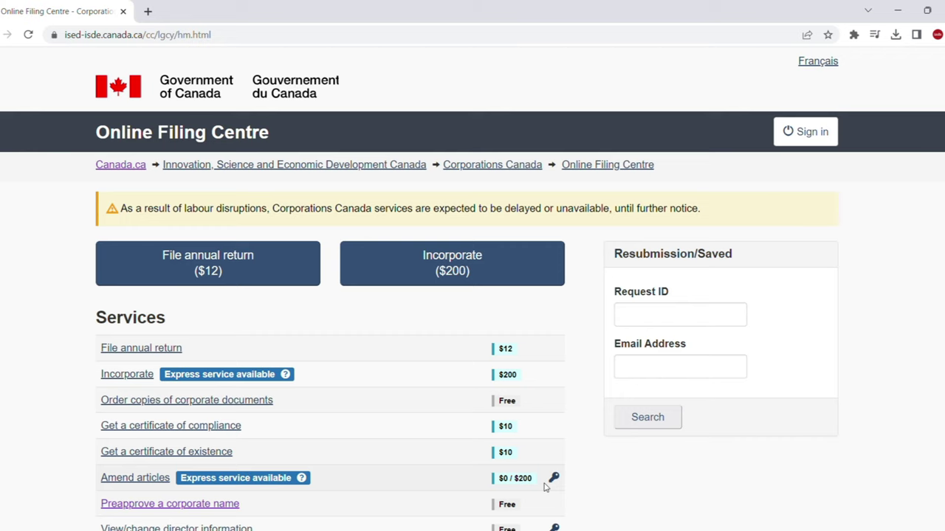
left_click_drag(515, 482, 531, 481)
scroll(410, 482, "down", 5)
scroll(295, 399, "up", 1)
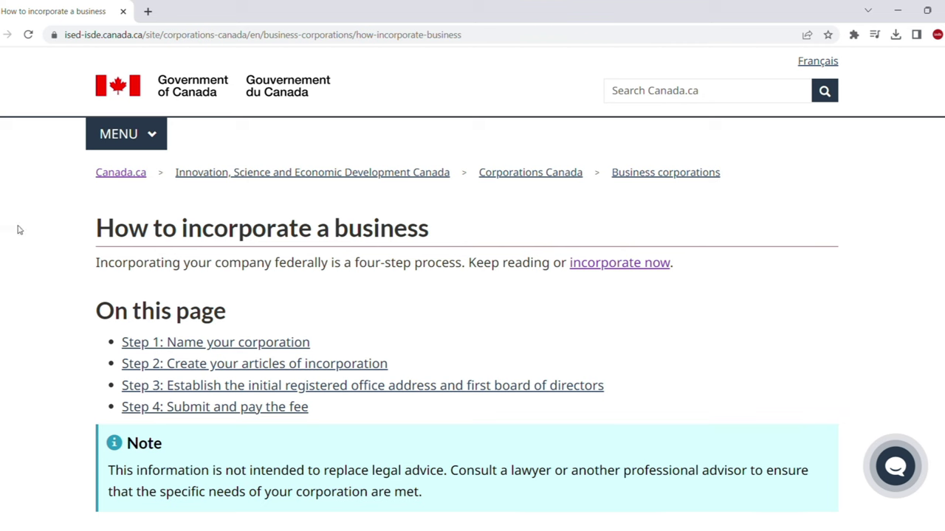
Read the how-to guide's naming step, including the example numbered corporate name
scroll(280, 288, "down", 2)
scroll(280, 288, "down", 1)
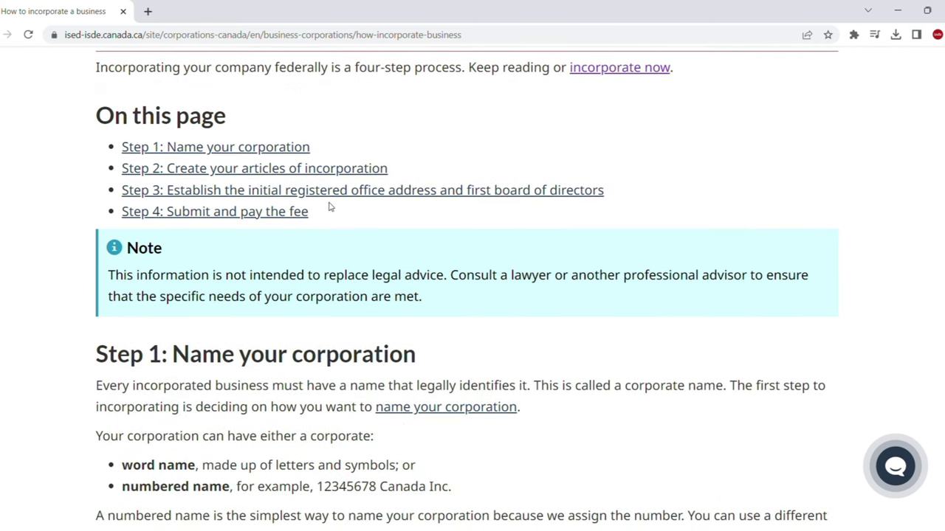
scroll(325, 207, "down", 3)
scroll(319, 203, "down", 1)
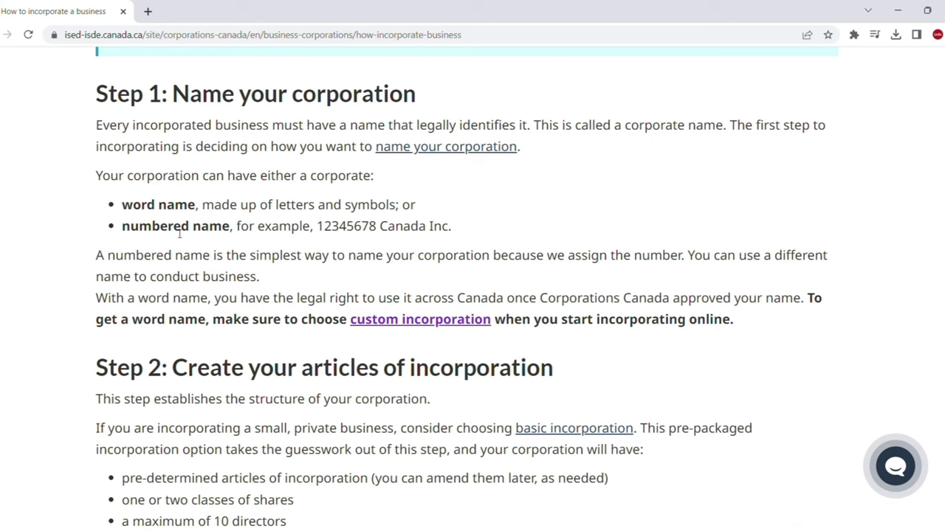
left_click_drag(122, 228, 192, 231)
left_click(352, 238)
left_click_drag(317, 226, 468, 226)
left_click(601, 222)
Scroll through to Step 4 and return to the Federal incorporation page
scroll(600, 223, "down", 6)
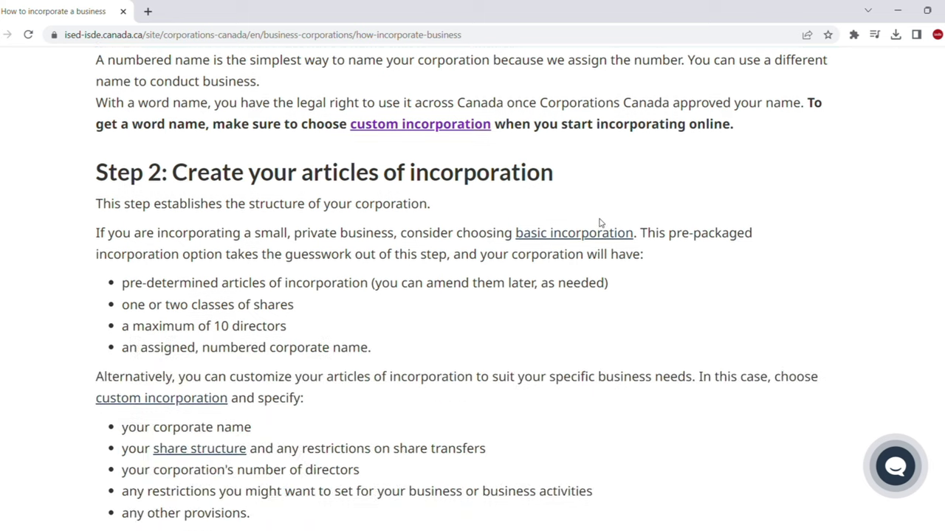
scroll(600, 225, "down", 5)
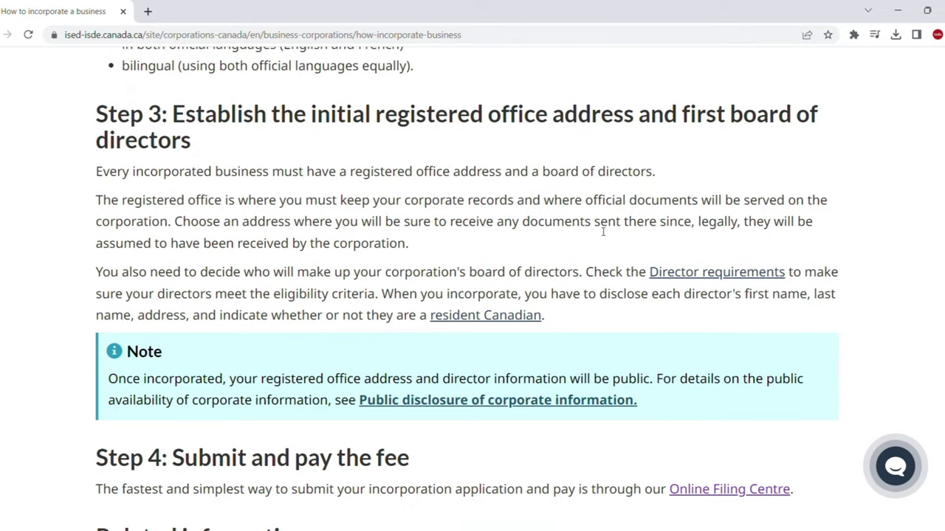
scroll(602, 232, "down", 2)
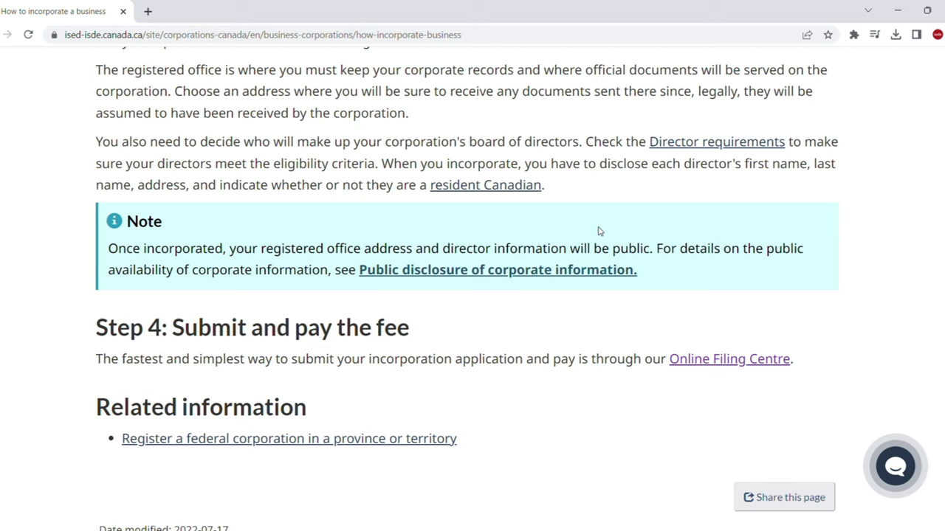
key("alt+Left")
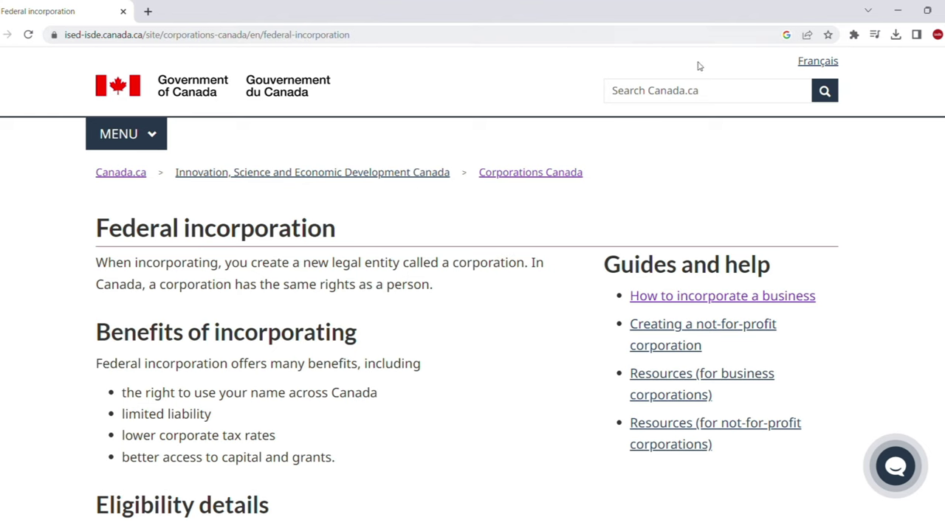
Scroll past 'Benefits of incorporating' to 'How much it costs' and choose Incorporate
scroll(473, 295, "down", 15)
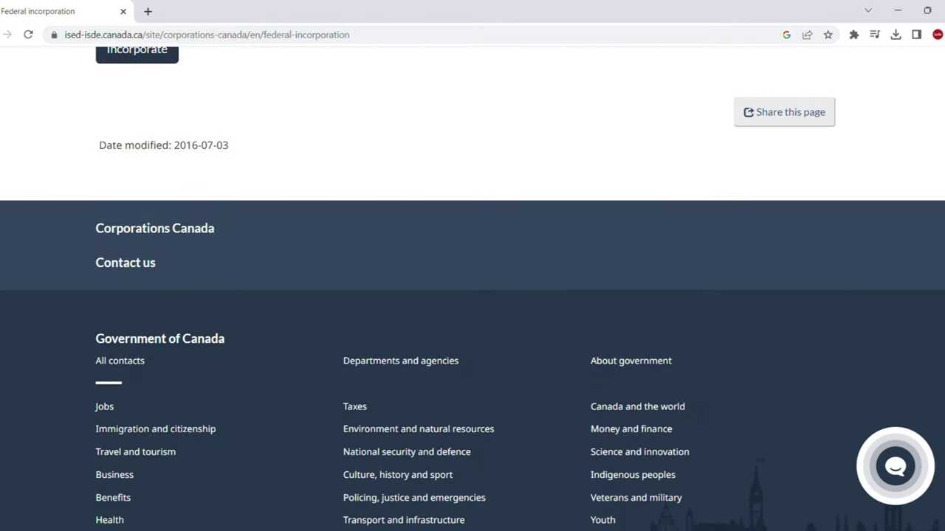
scroll(177, 106, "up", 1)
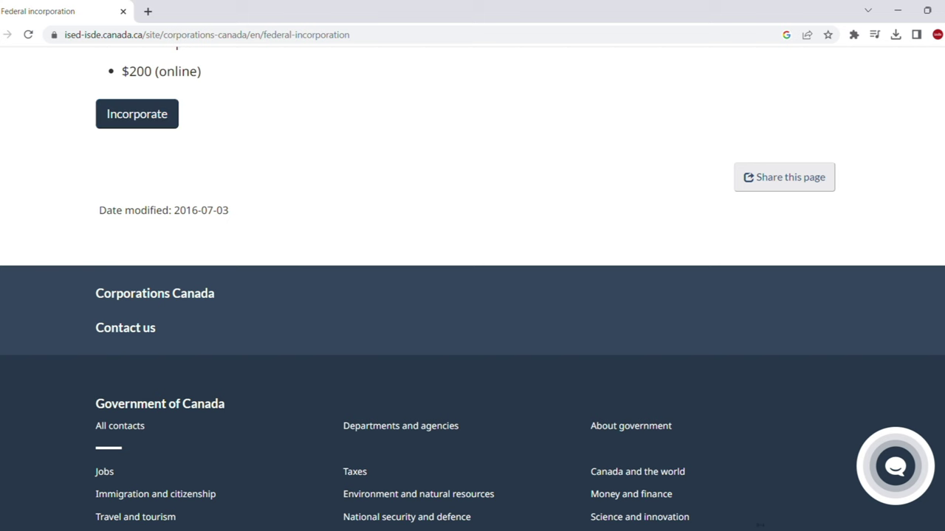
scroll(158, 123, "up", 15)
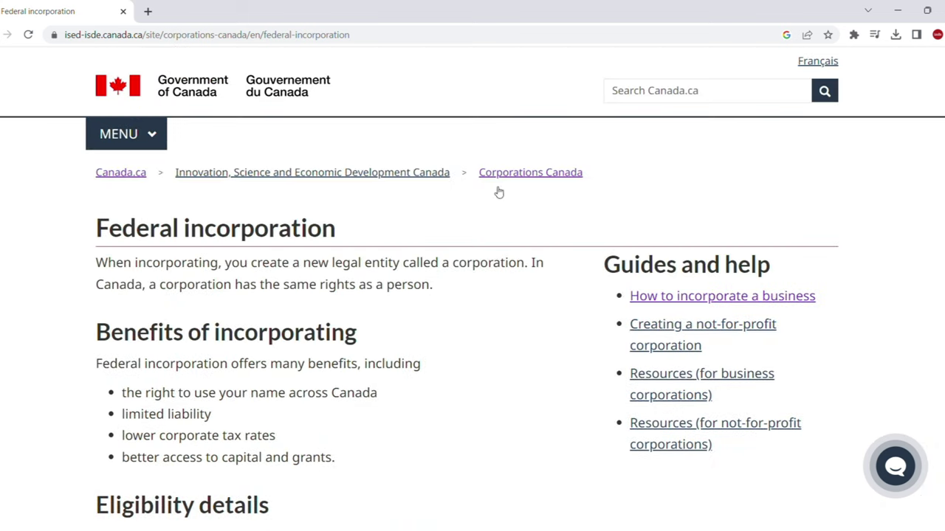
left_click_drag(101, 342, 485, 341)
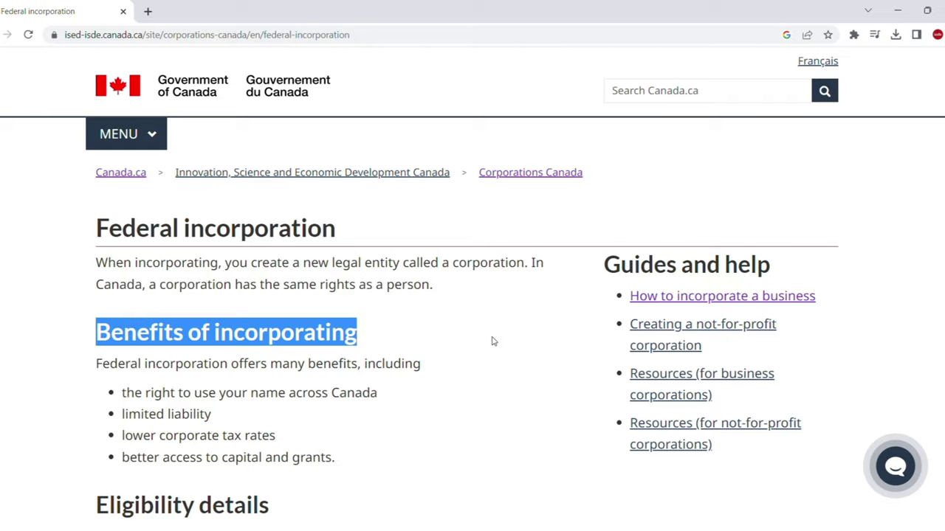
scroll(157, 302, "down", 3)
left_click_drag(99, 251, 361, 258)
scroll(410, 329, "down", 2)
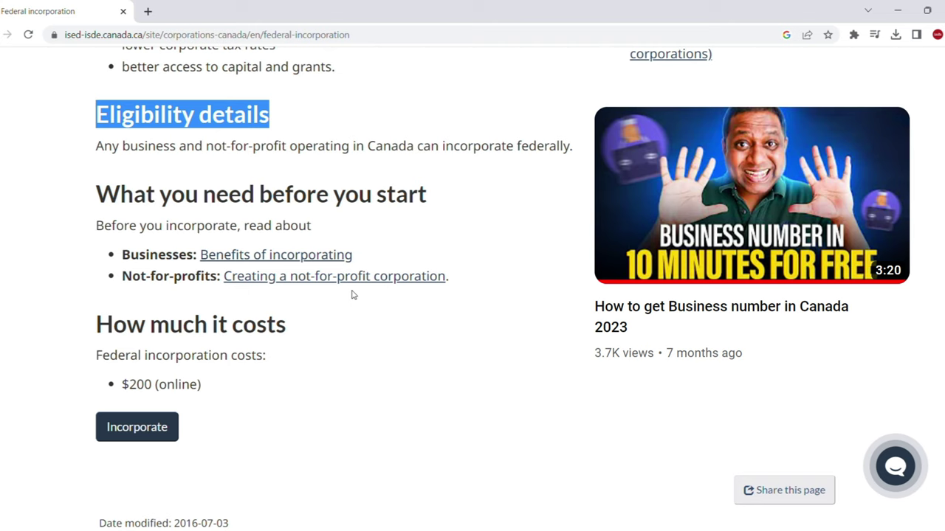
left_click(157, 431)
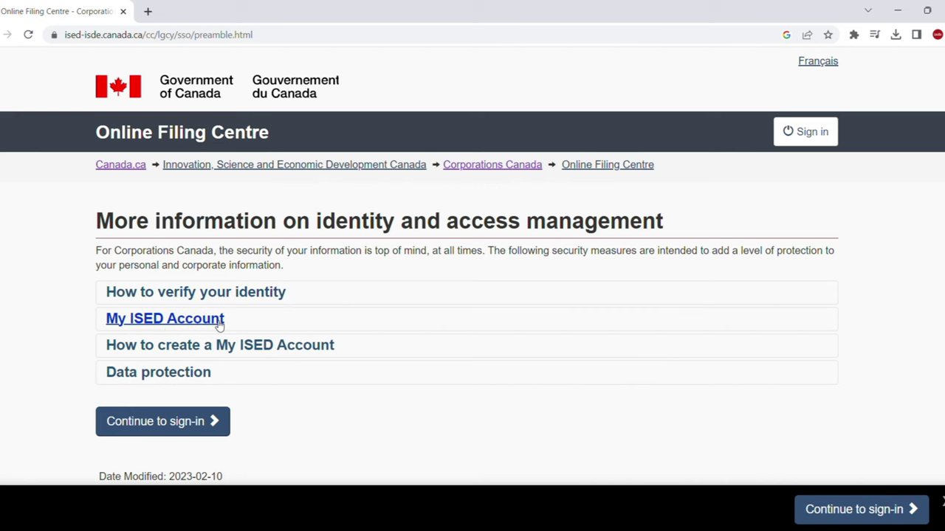
Expand 'How to verify your identity' and 'My ISED Account', then continue to sign-in
left_click(239, 291)
scroll(287, 310, "down", 2)
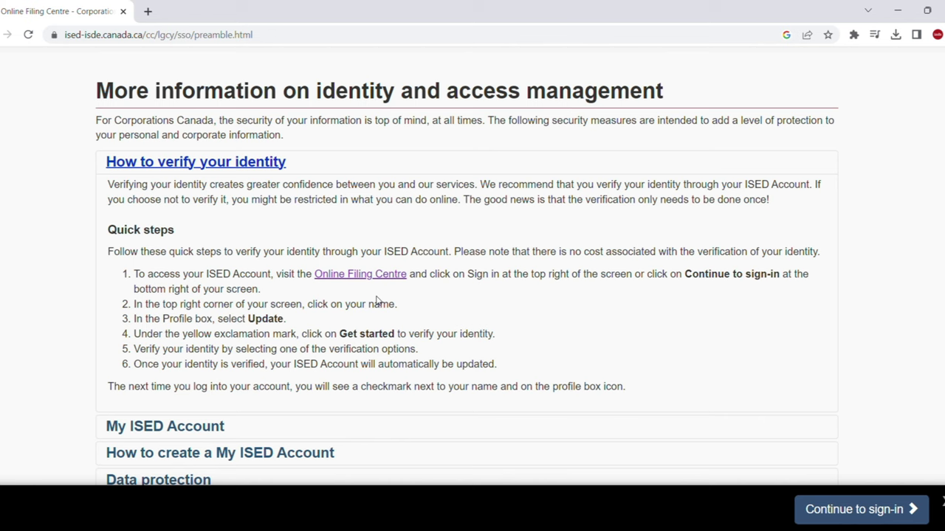
scroll(287, 221, "down", 3)
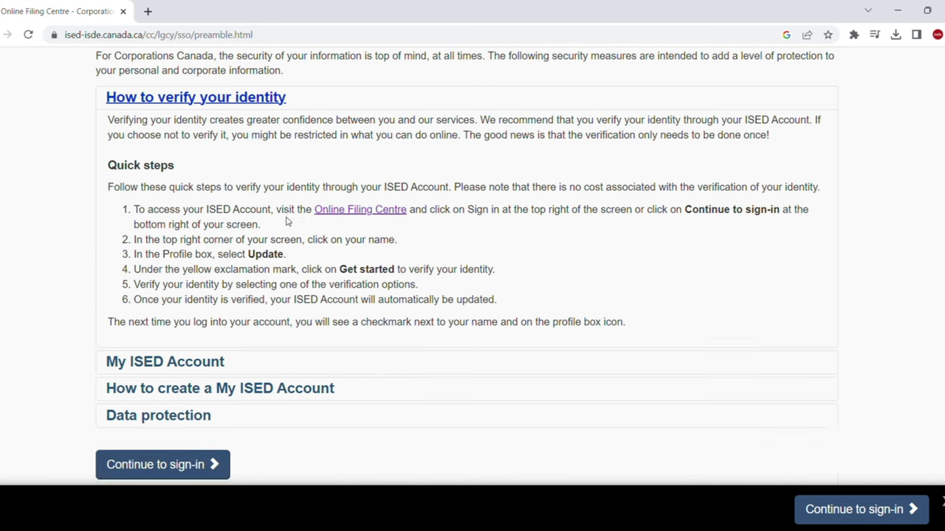
left_click(218, 251)
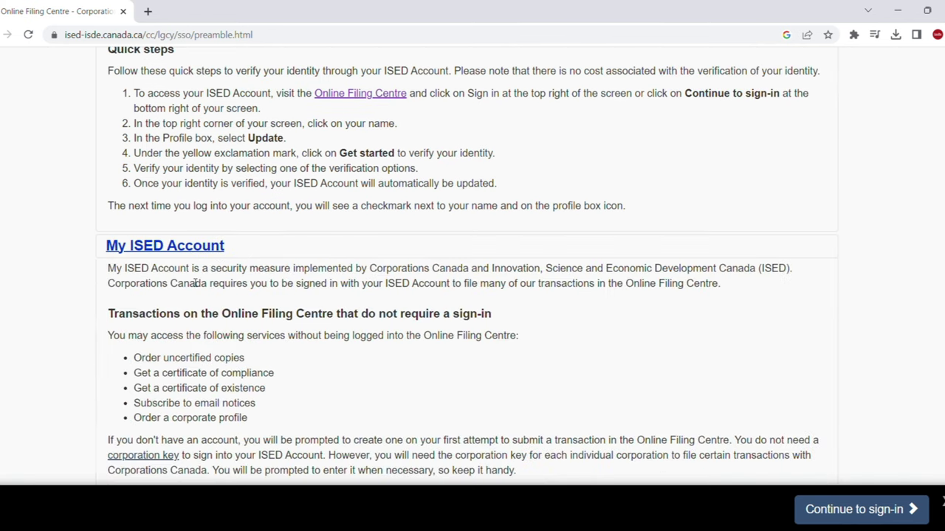
scroll(214, 251, "down", 2)
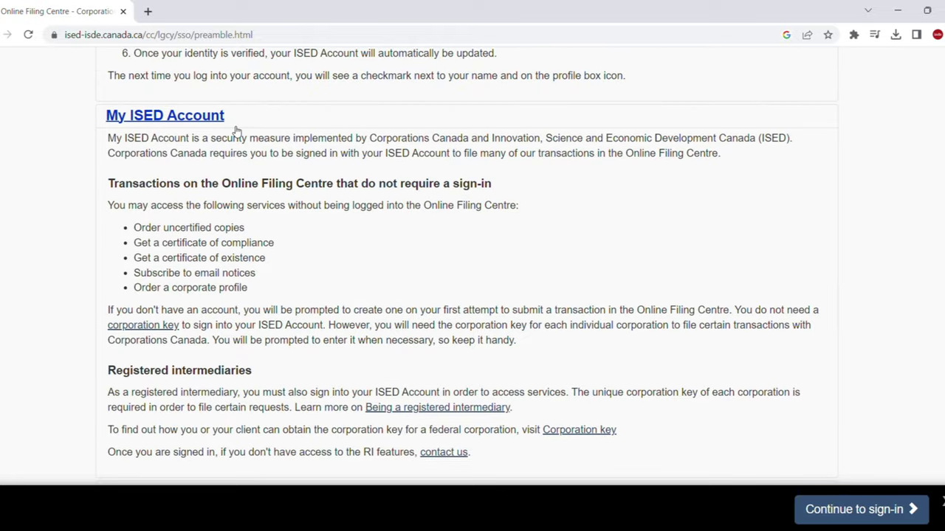
scroll(190, 274, "down", 1)
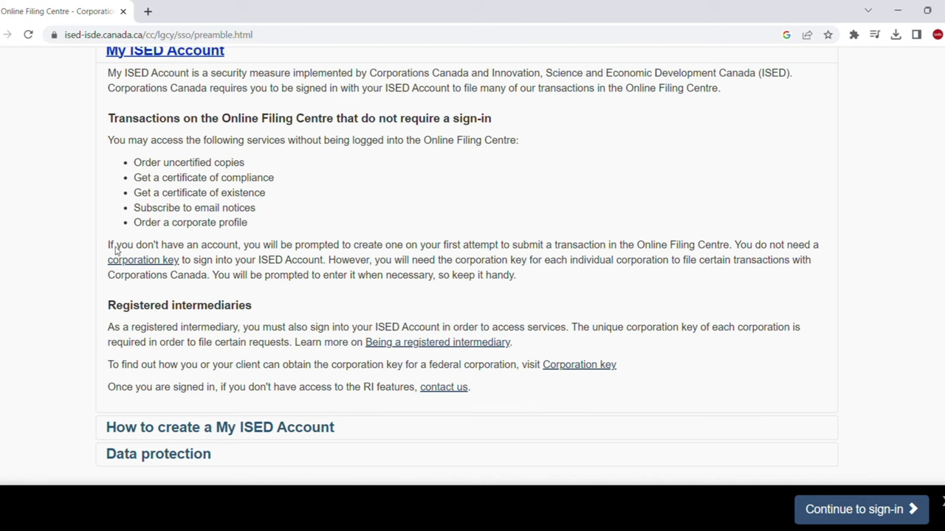
scroll(483, 275, "down", 2)
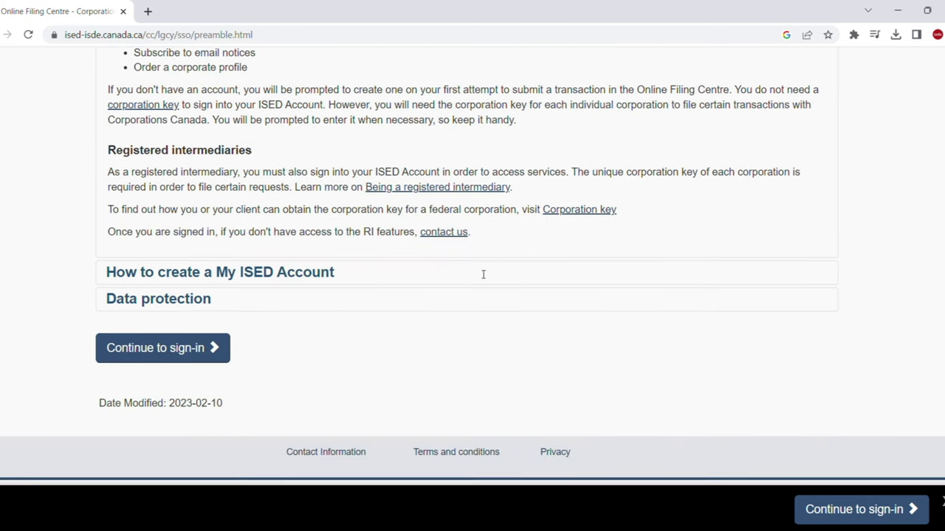
left_click(172, 357)
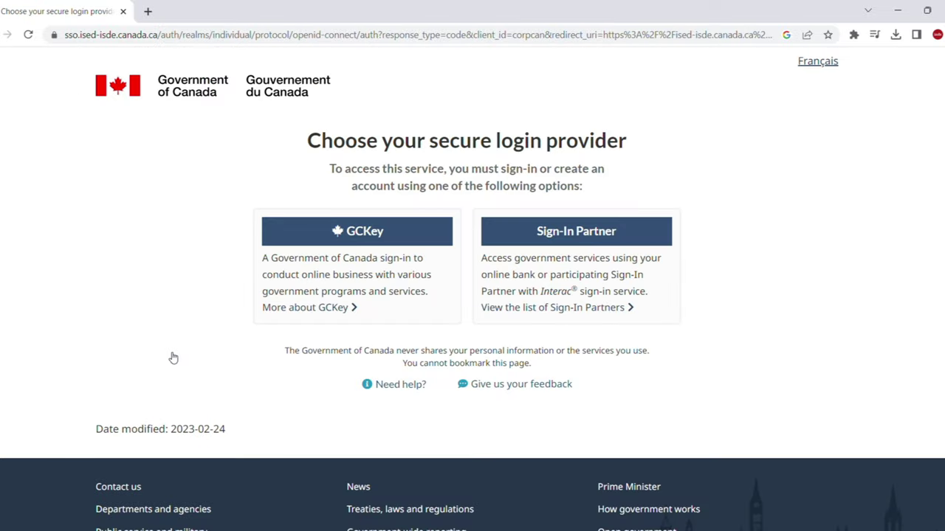
Sign in with GCKey and start a new incorporation request
left_click(386, 243)
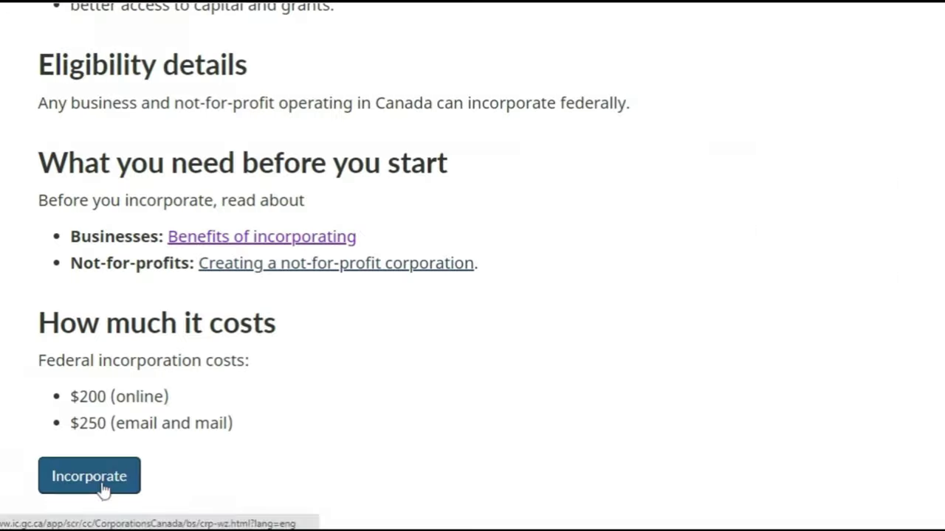
left_click(100, 485)
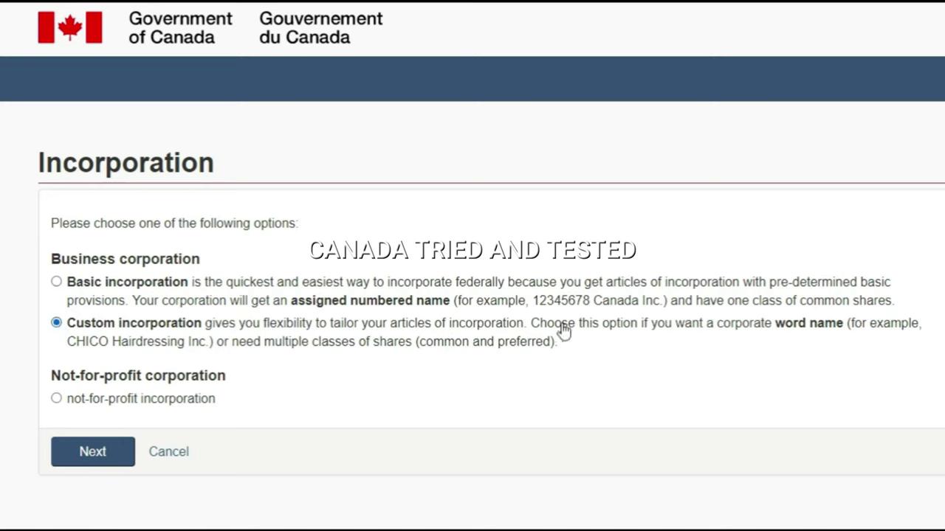
Choose Custom incorporation instead of a basic numbered company and continue
left_click_drag(534, 303, 604, 304)
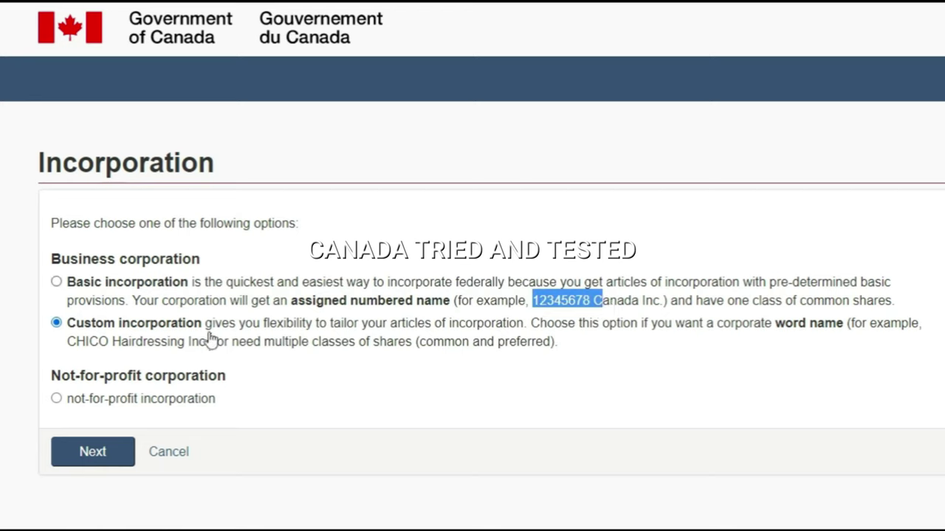
left_click(404, 327)
left_click_drag(71, 327, 205, 328)
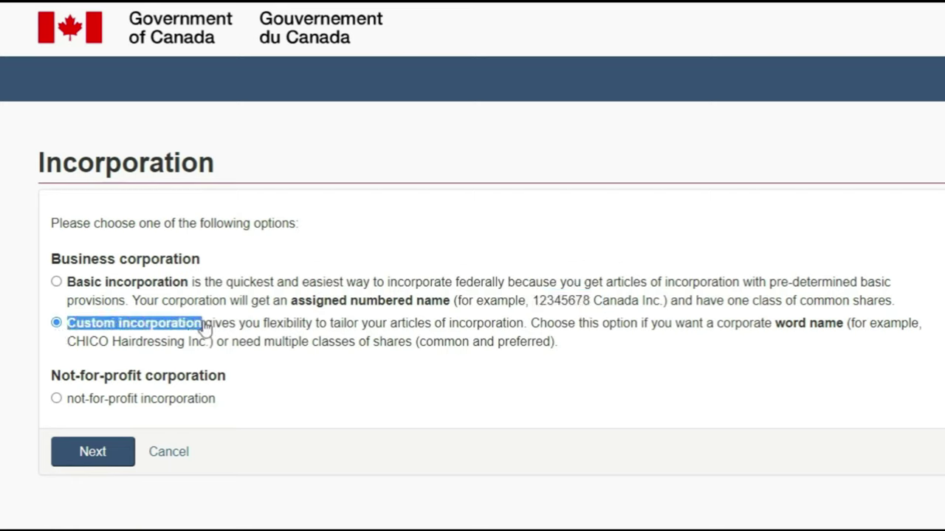
left_click(108, 455)
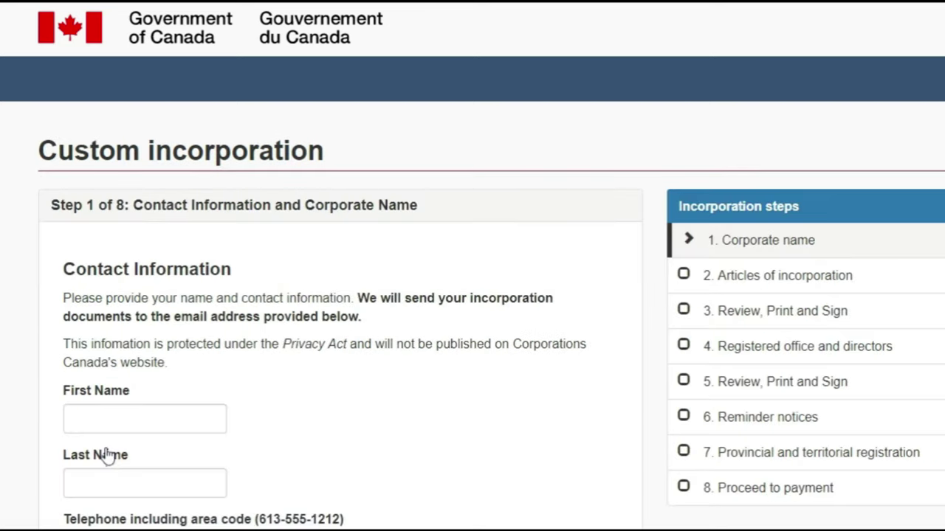
Choose Word name > Propose a name, review the naming guidance, and continue to name comparison
scroll(734, 274, "down", 1)
scroll(612, 203, "down", 1)
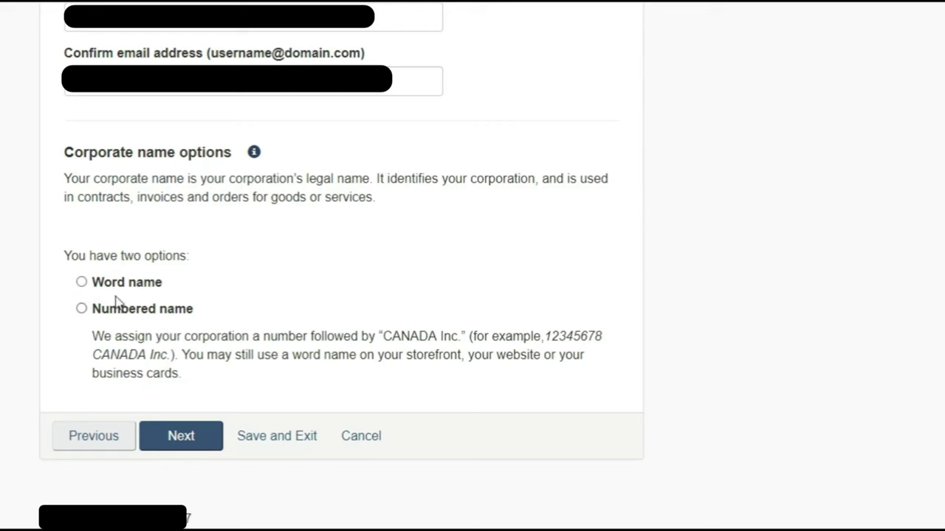
left_click(81, 284)
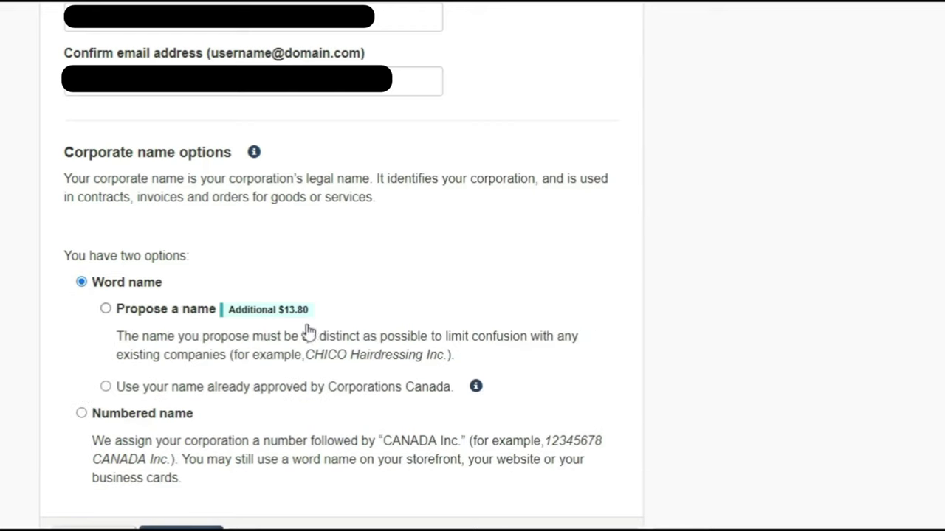
left_click(107, 312)
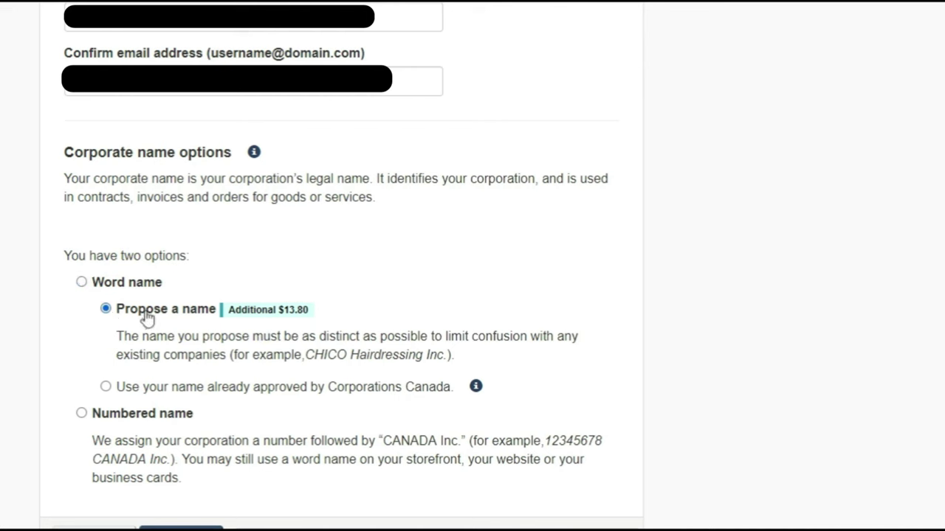
mouse_move(907, 99)
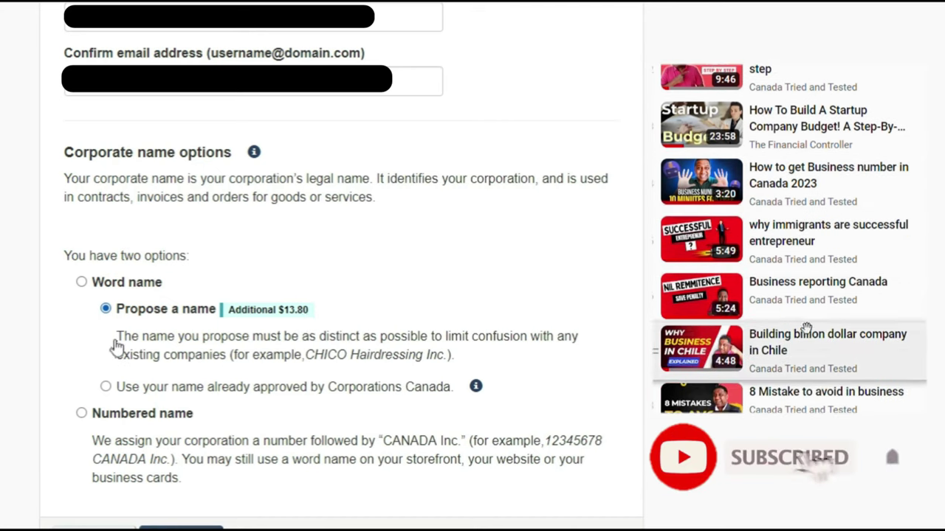
left_click_drag(184, 344, 401, 345)
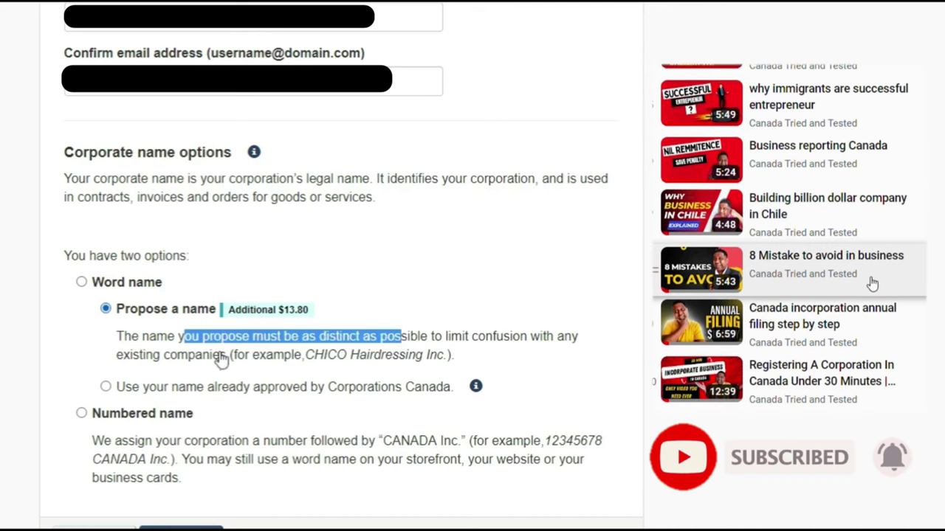
left_click(250, 351)
left_click_drag(319, 338, 529, 347)
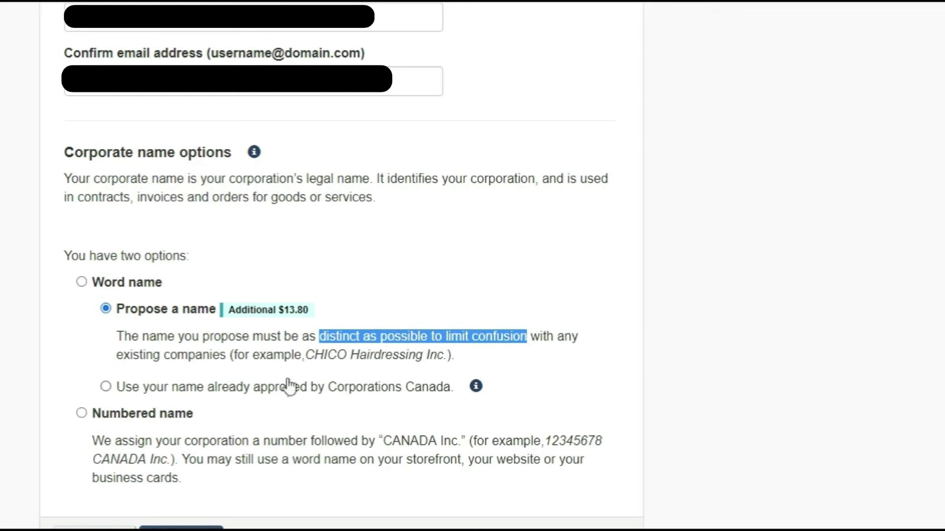
scroll(288, 386, "down", 2)
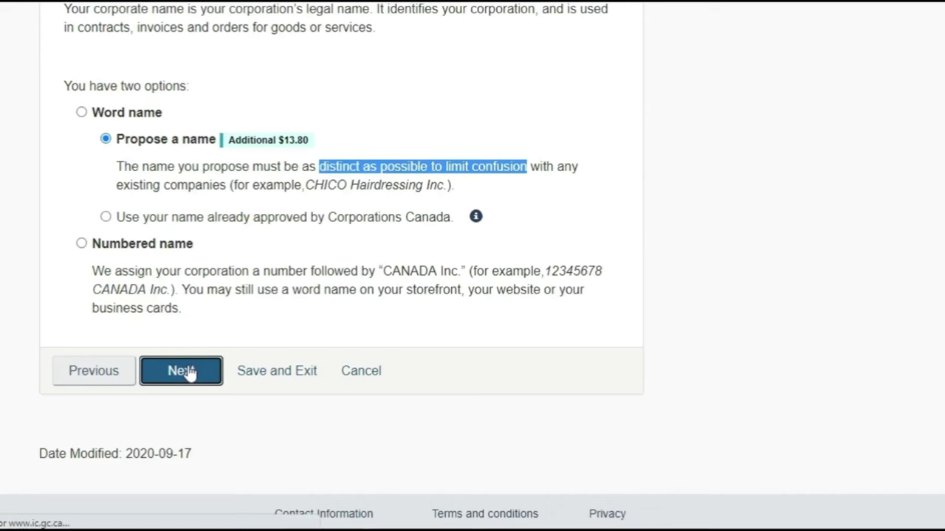
left_click(181, 371)
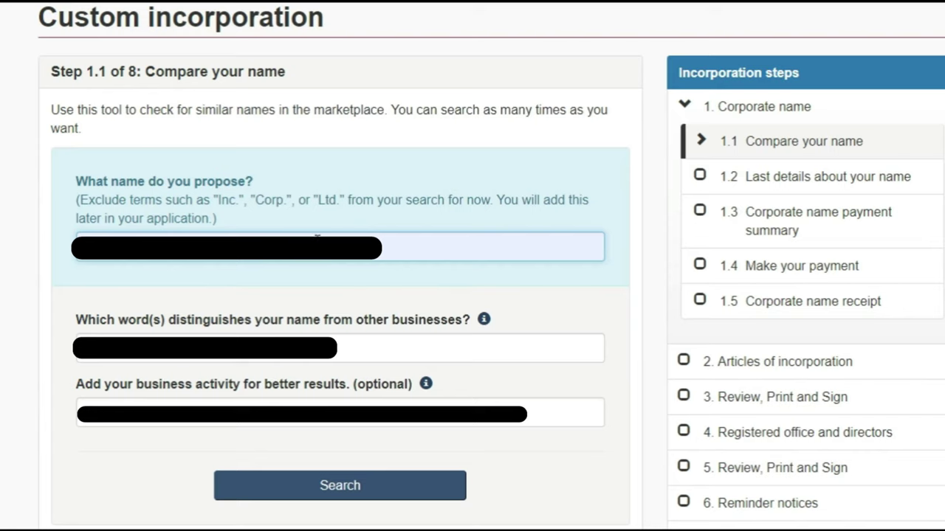
Answer the business-activity question and search for similar existing names
left_click(250, 414)
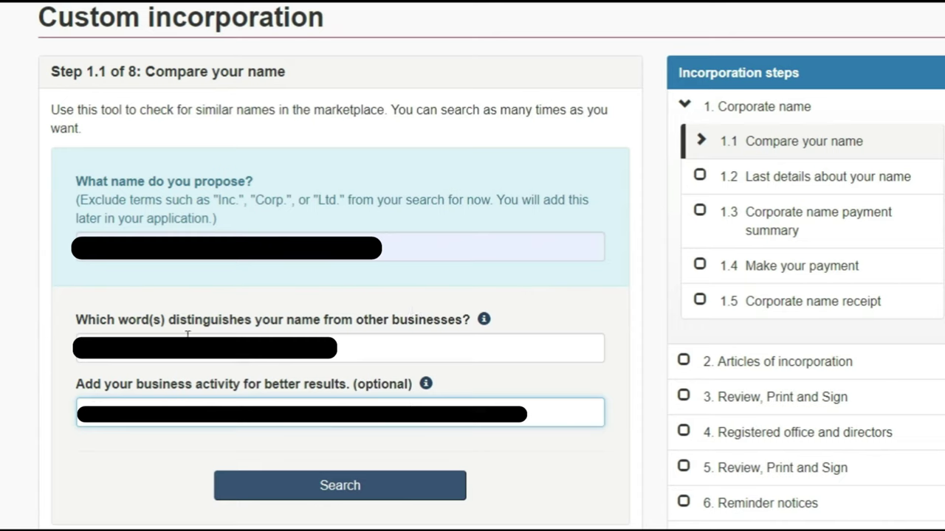
left_click(351, 455)
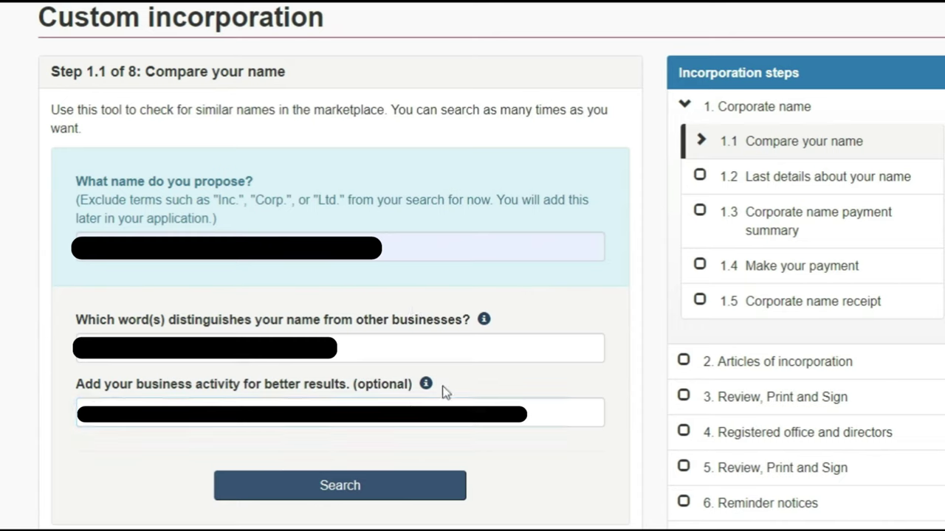
left_click(341, 499)
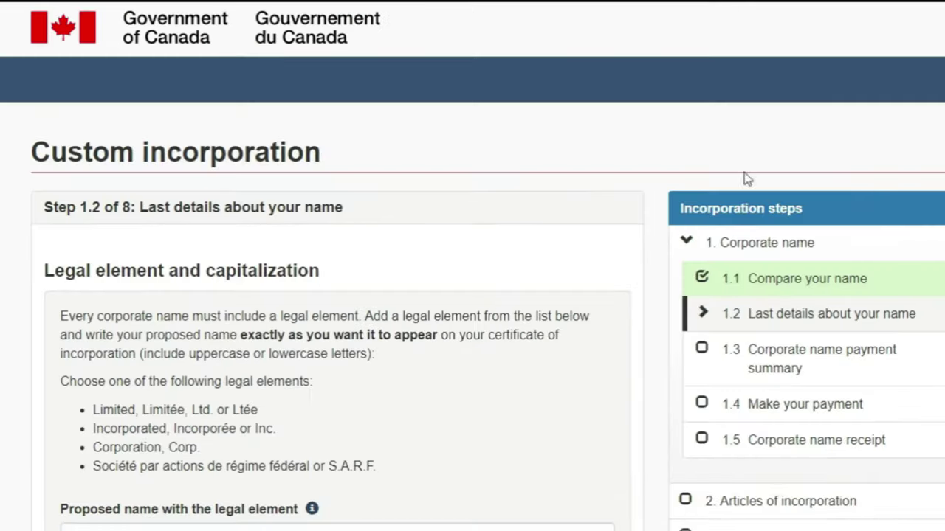
Enter the proposed corporate name with its legal element, following the capitalization instruction
scroll(746, 179, "down", 3)
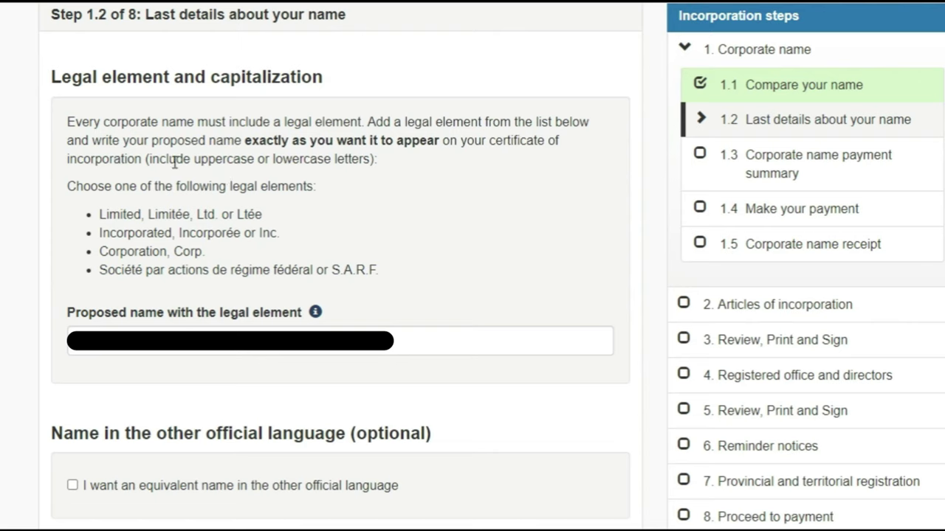
left_click_drag(175, 161, 357, 172)
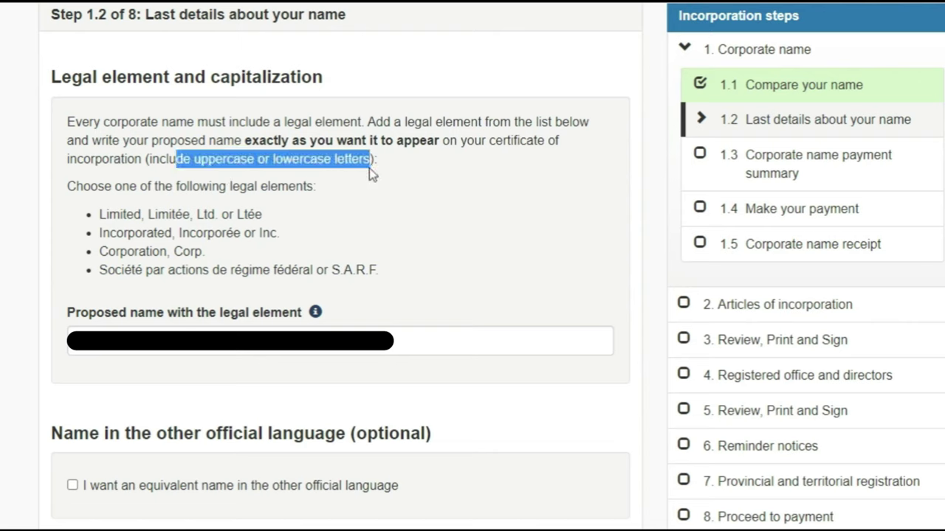
left_click(396, 288)
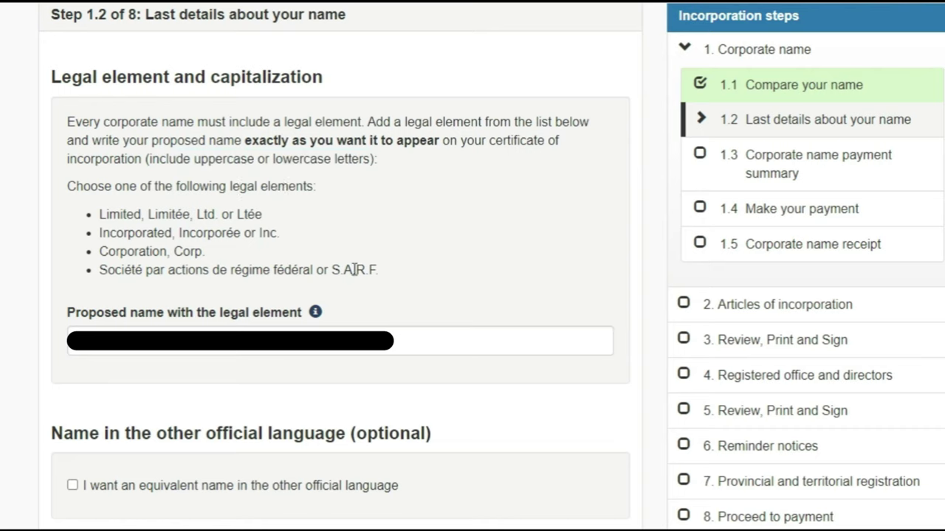
left_click(502, 341)
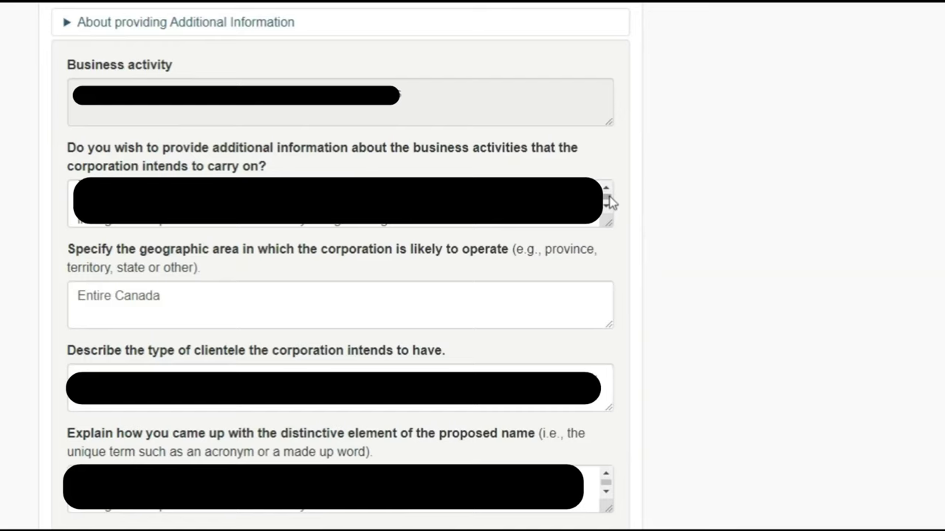
left_click_drag(610, 203, 609, 195)
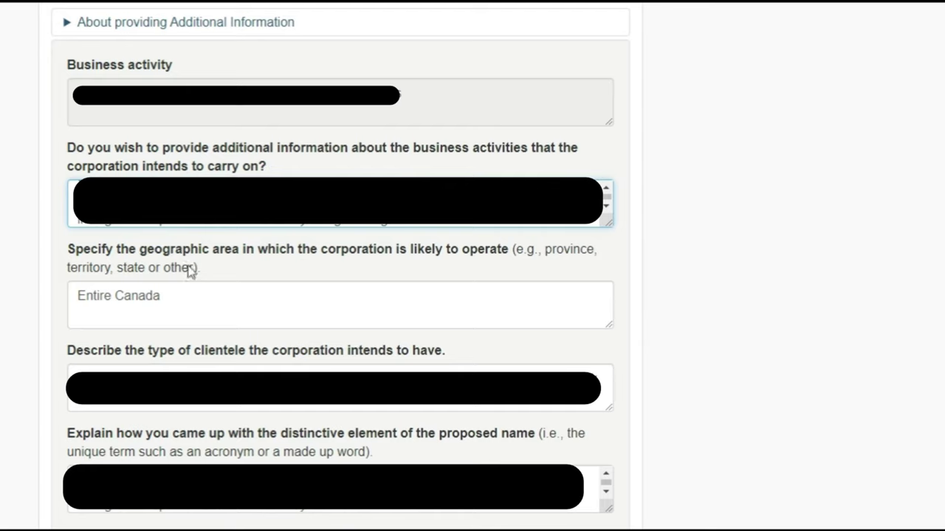
Set the operating area to Entire Canada, complete the clientele description, and submit the name details
left_click(181, 299)
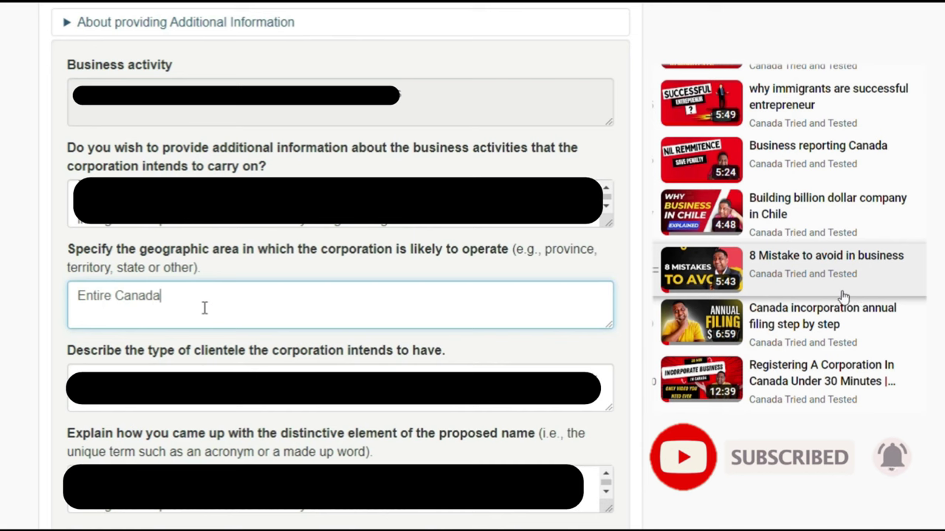
scroll(101, 309, "down", 2)
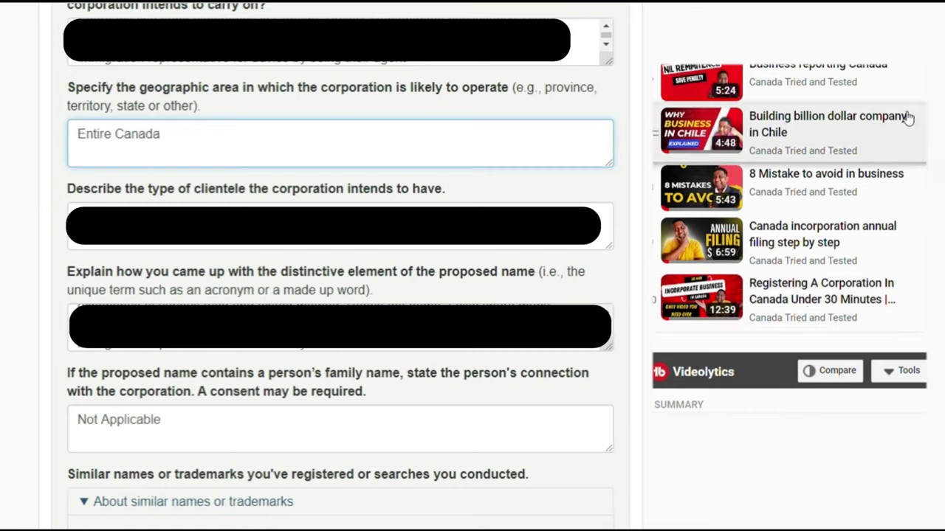
left_click(607, 229)
key("ctrl+a")
left_click(425, 247)
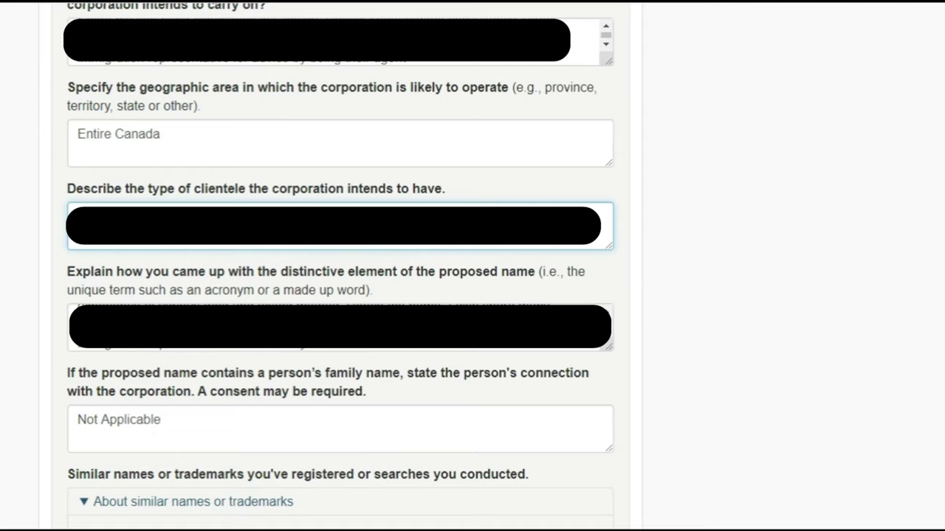
scroll(472, 295, "down", 10)
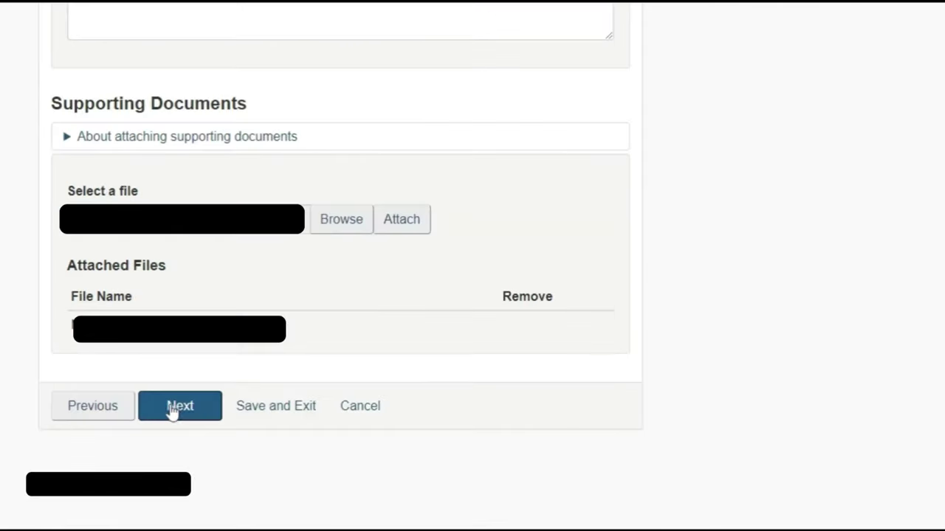
left_click(176, 409)
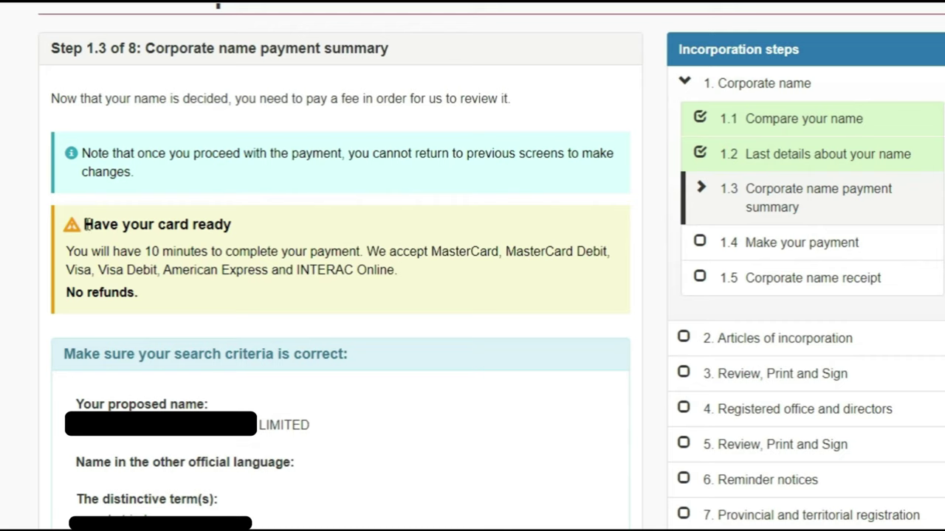
Review the card-payment notice and the $13.80 corporate word name fee
triple_click(114, 250)
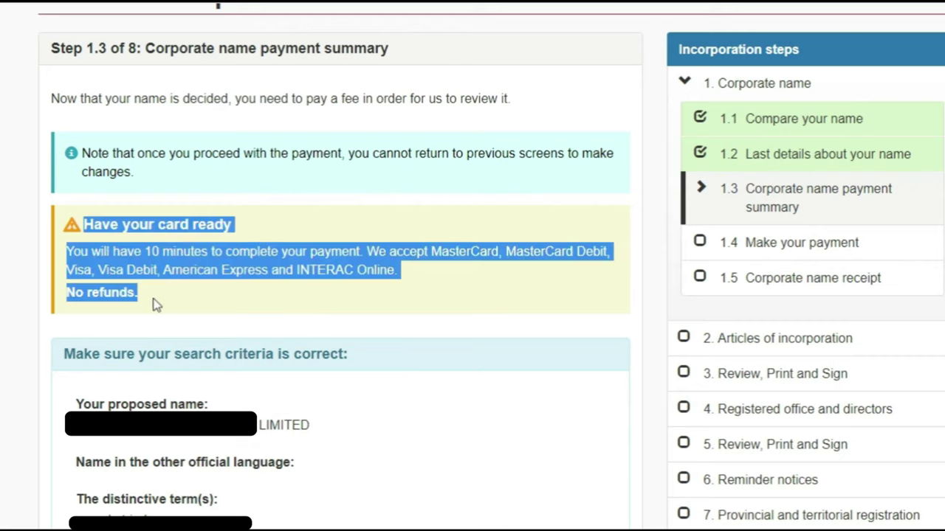
left_click(155, 304)
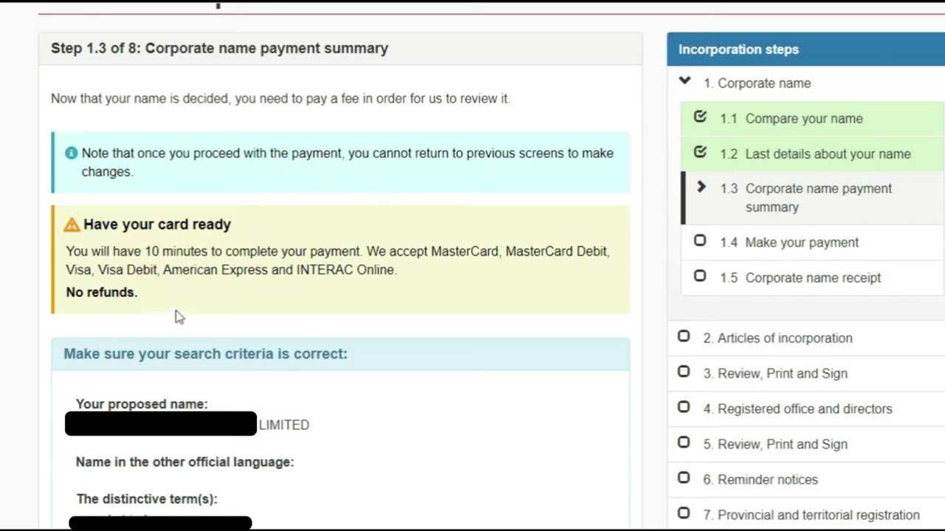
left_click_drag(183, 252, 486, 271)
left_click(493, 280)
scroll(339, 266, "down", 7)
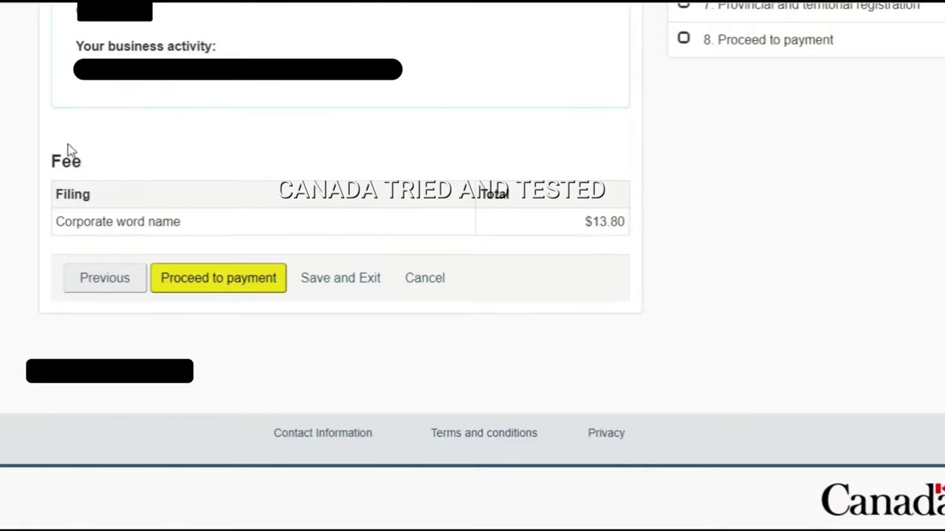
scroll(251, 310, "up", 1)
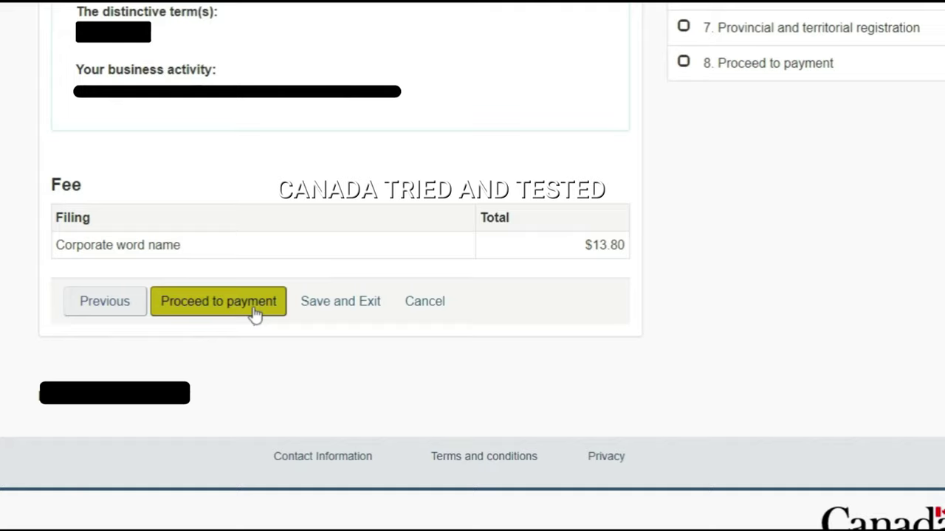
Proceed to pay the $13.80 name fee, confirming the name portion is complete
left_click(254, 312)
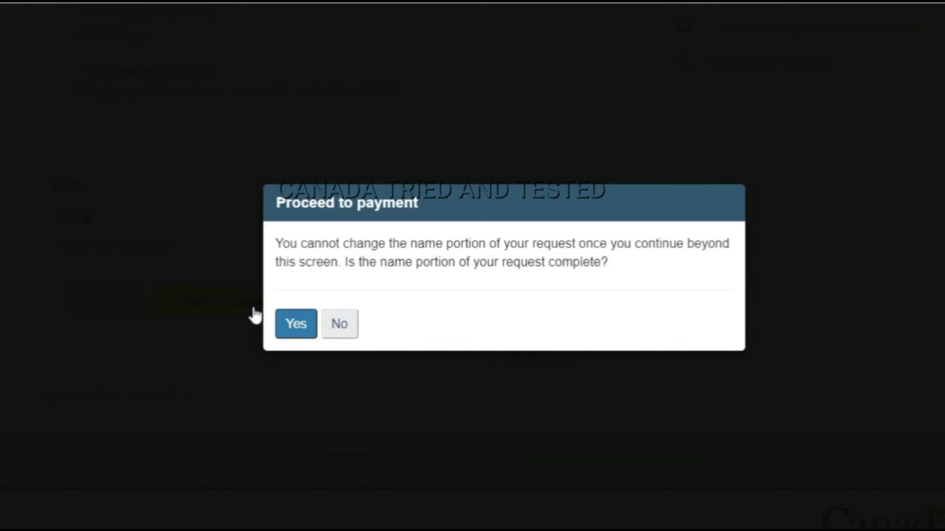
left_click(295, 325)
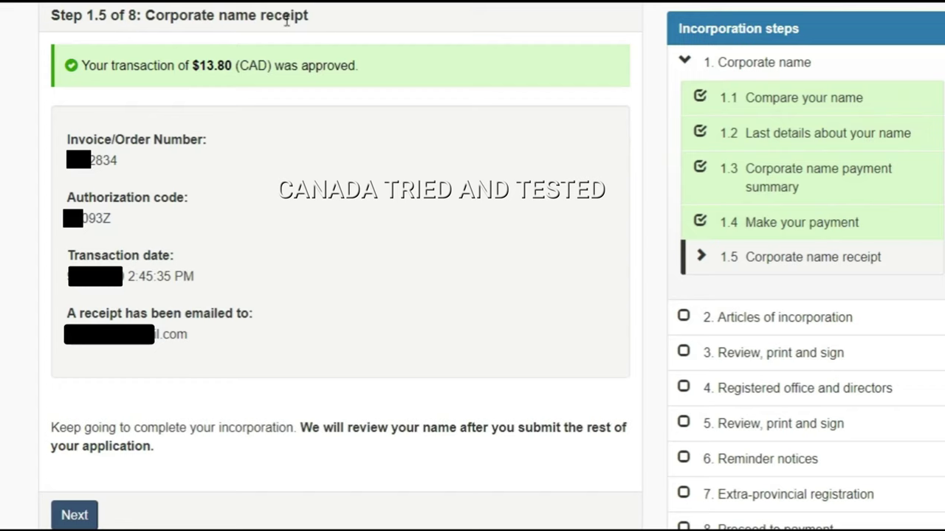
Check the receipt's approved $13.80 amount, invoice number, authorization code and recipient email, then continue to Articles
left_click_drag(193, 59, 395, 62)
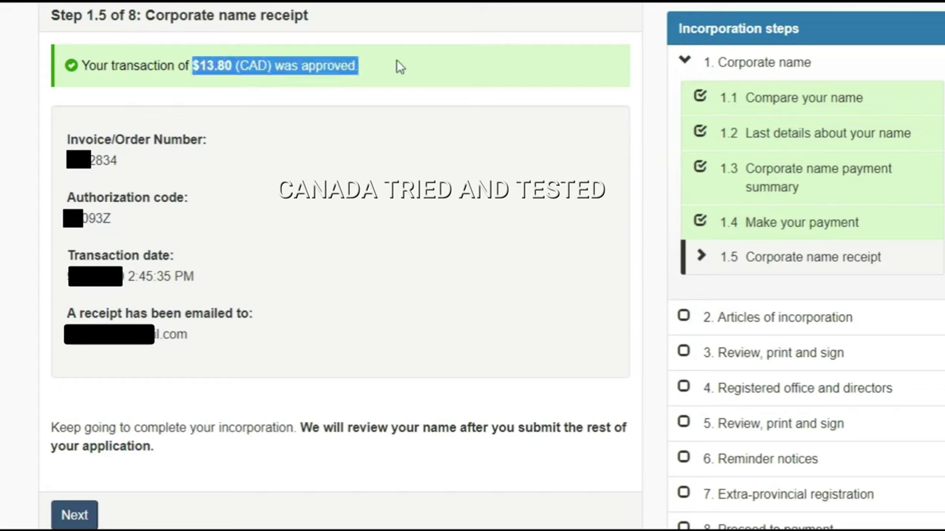
left_click(390, 177)
left_click_drag(72, 160, 140, 166)
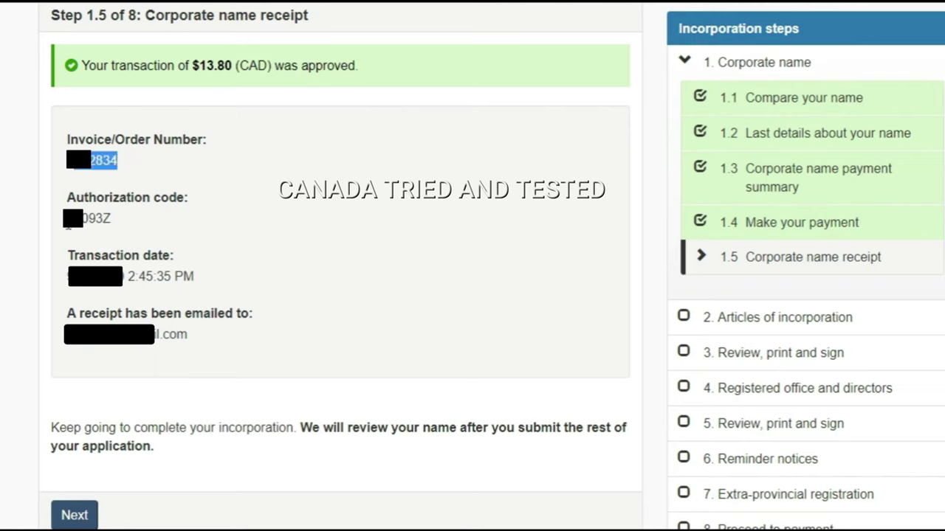
left_click_drag(66, 219, 148, 232)
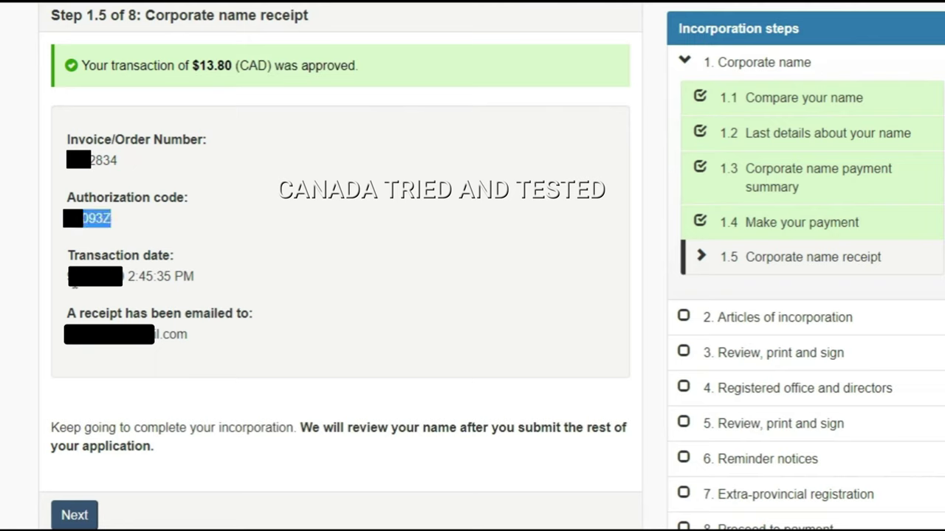
left_click(147, 265)
left_click_drag(67, 346, 267, 341)
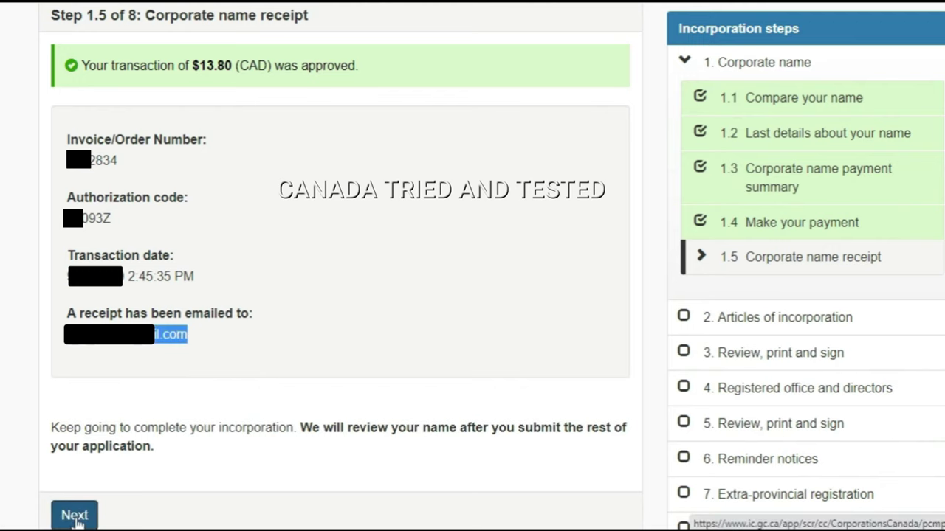
left_click(75, 515)
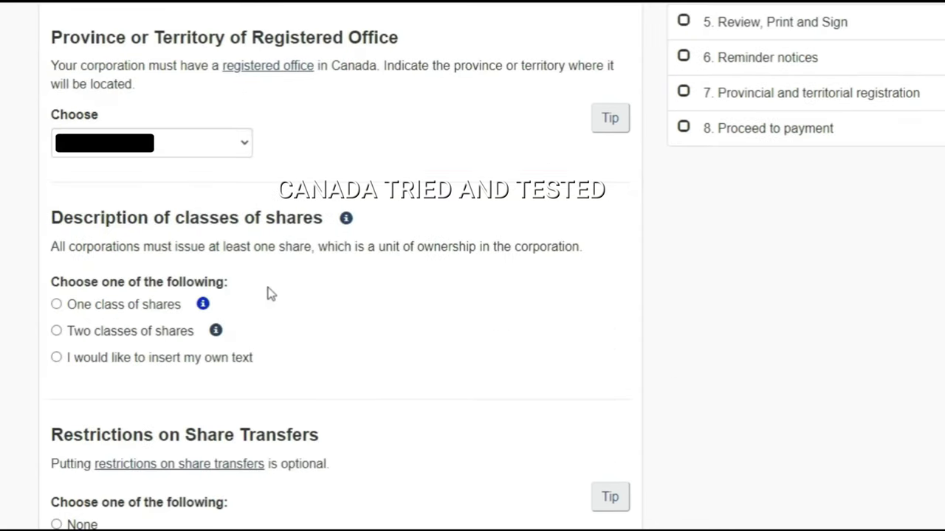
Choose 'One class of shares' and set Other Provisions to None
left_click(56, 305)
scroll(215, 323, "down", 3)
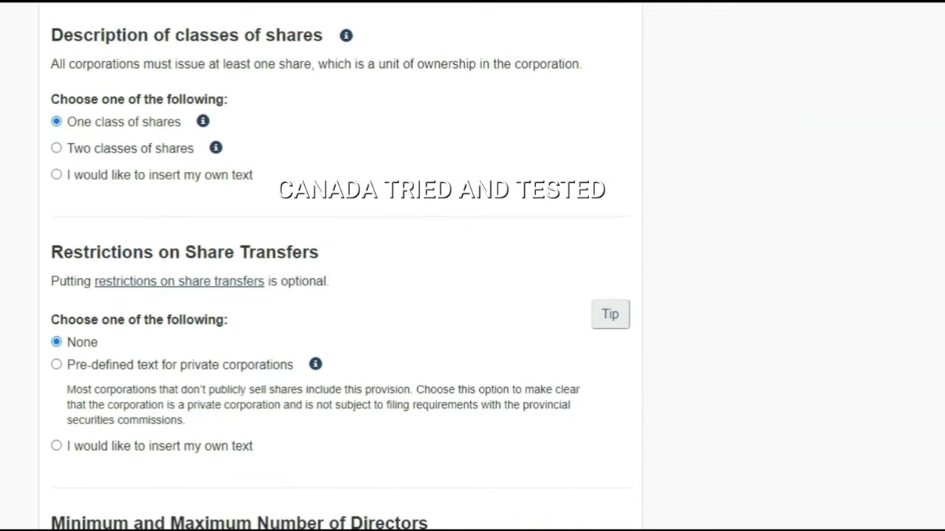
scroll(340, 266, "down", 4)
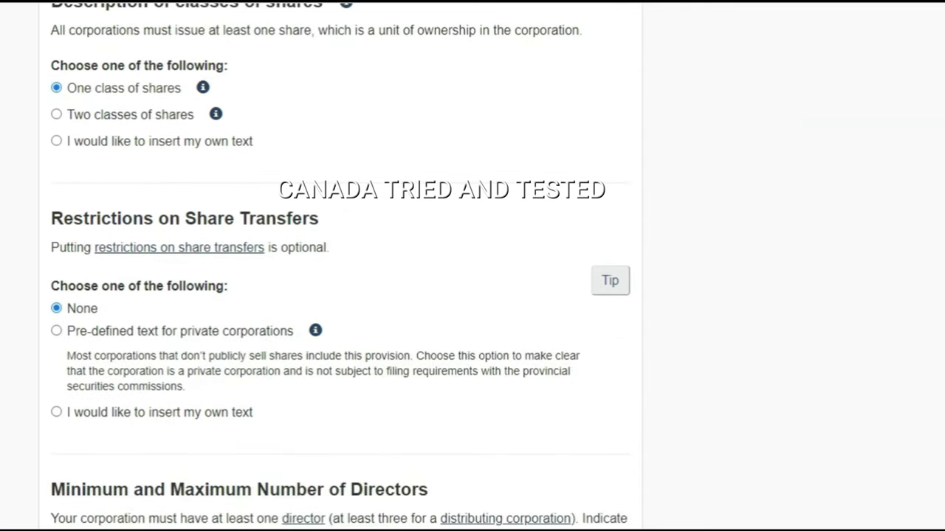
scroll(340, 266, "down", 2)
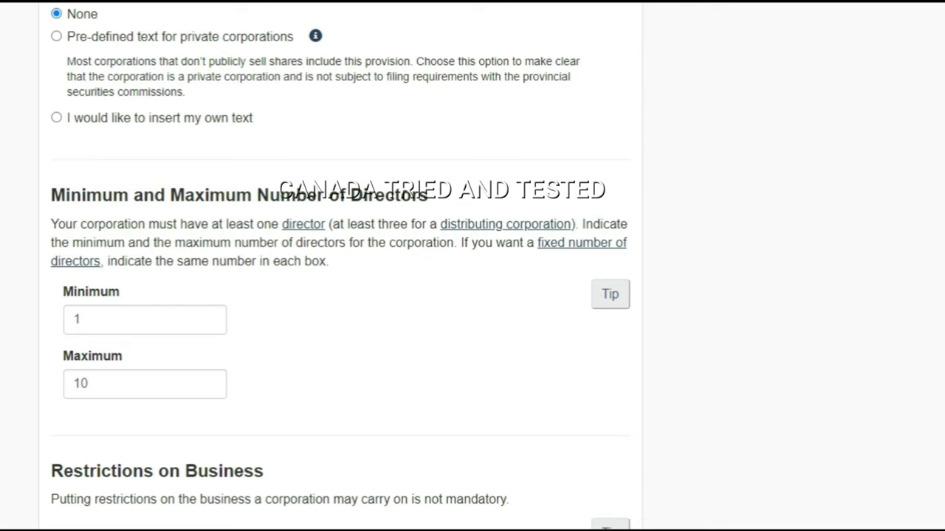
scroll(340, 267, "down", 2)
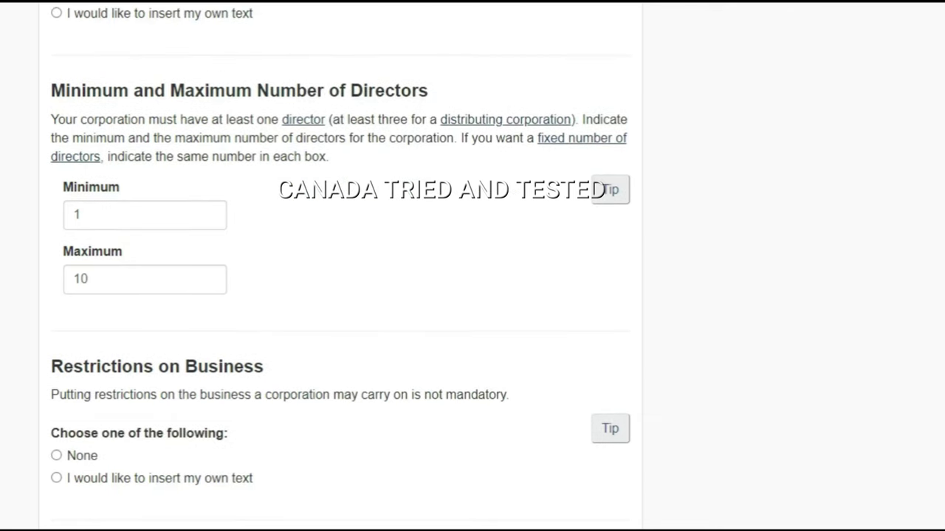
left_click(57, 179)
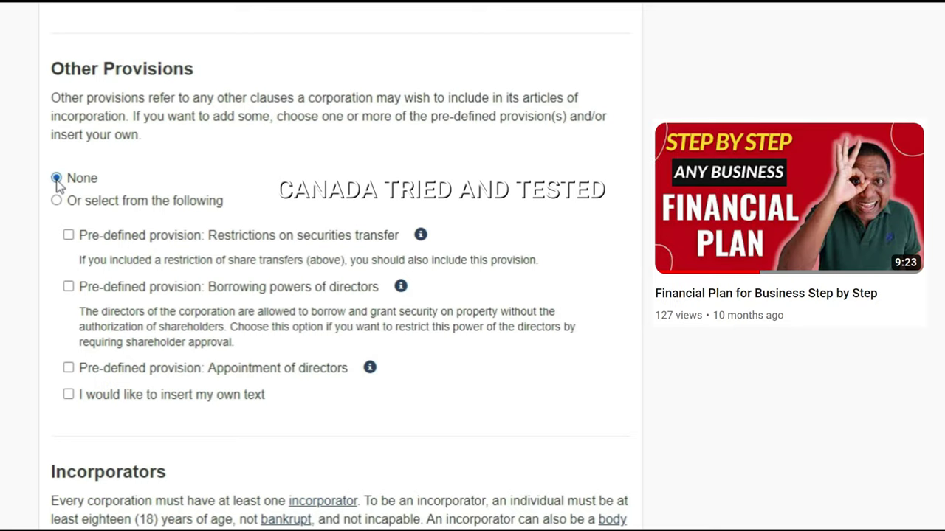
Scroll to the incorporators section and start adding an individual incorporator
scroll(58, 183, "down", 2)
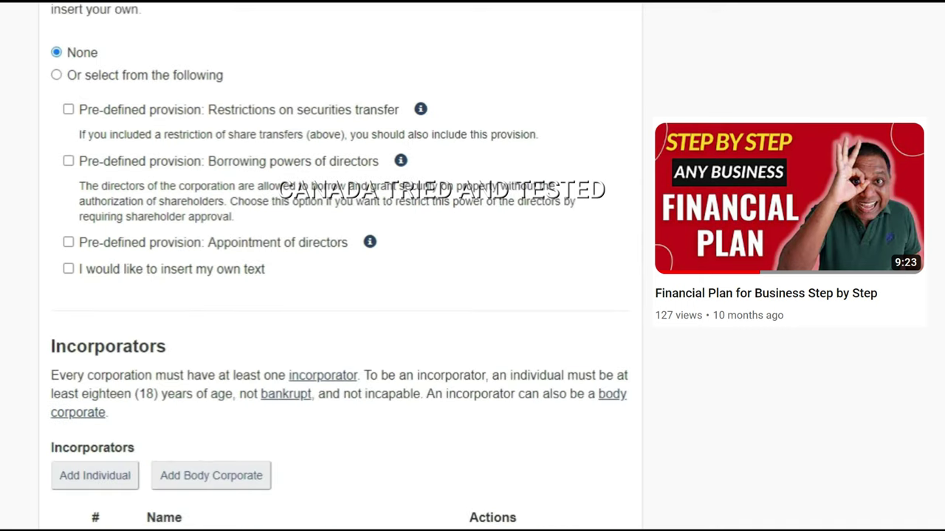
scroll(340, 266, "down", 3)
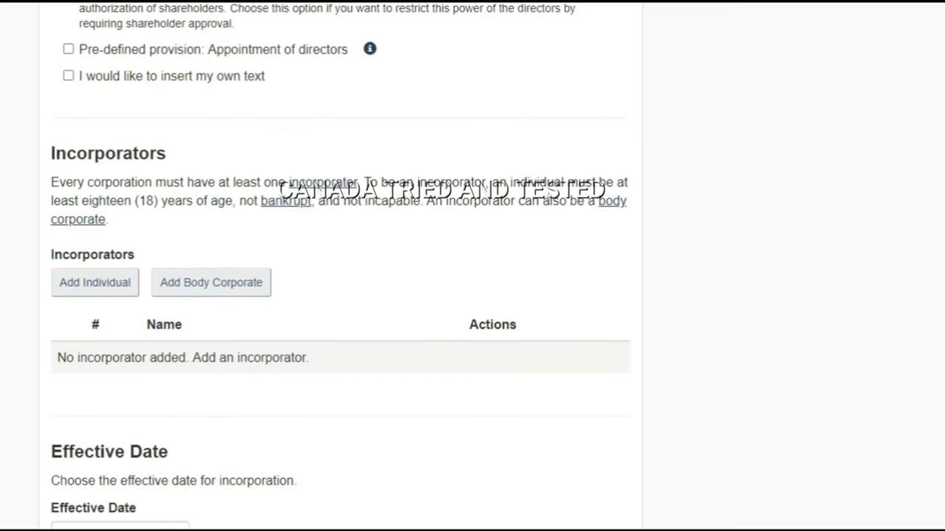
scroll(341, 265, "up", 3)
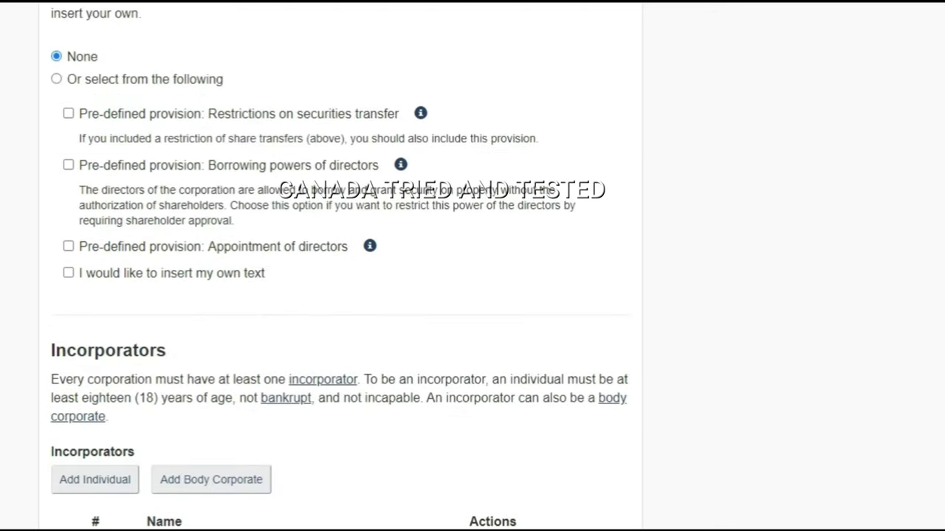
scroll(384, 128, "down", 4)
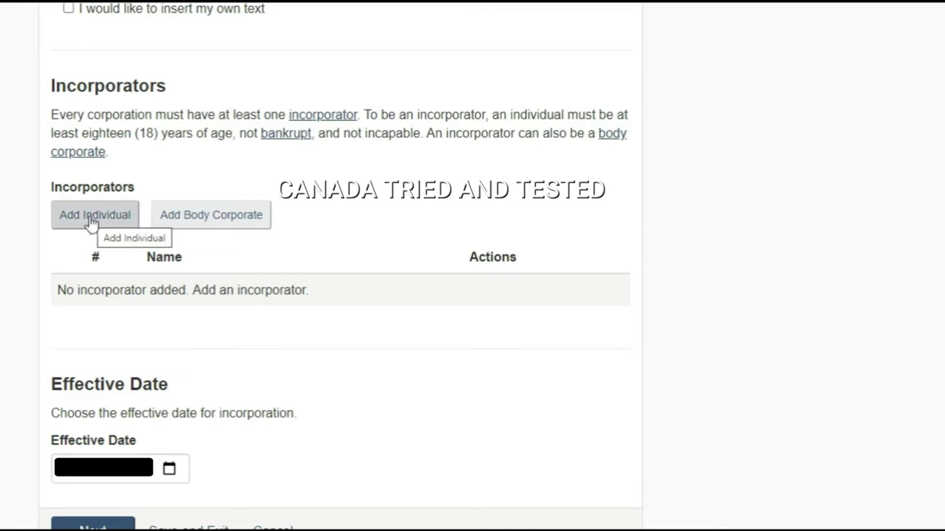
left_click(92, 222)
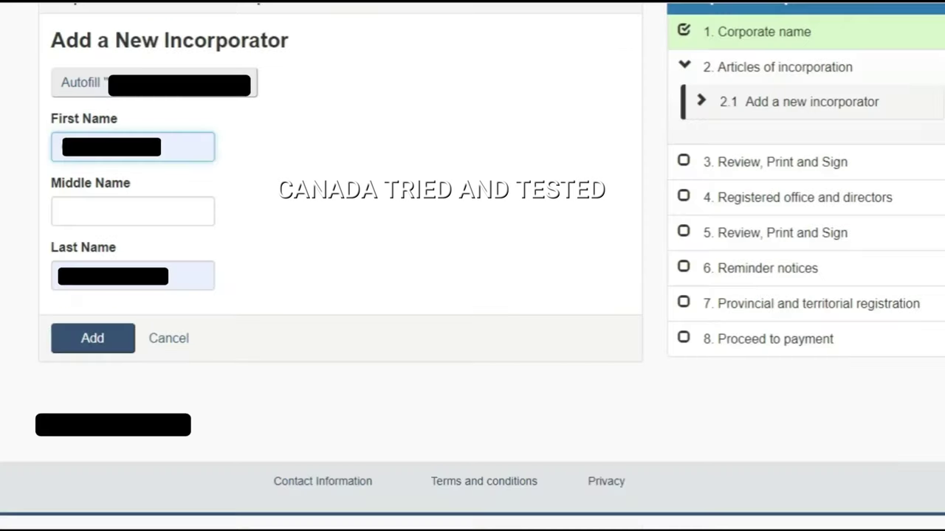
Add the individual incorporator to the list and continue to Step 3 Review, Print and Sign
left_click(100, 346)
left_click(100, 346)
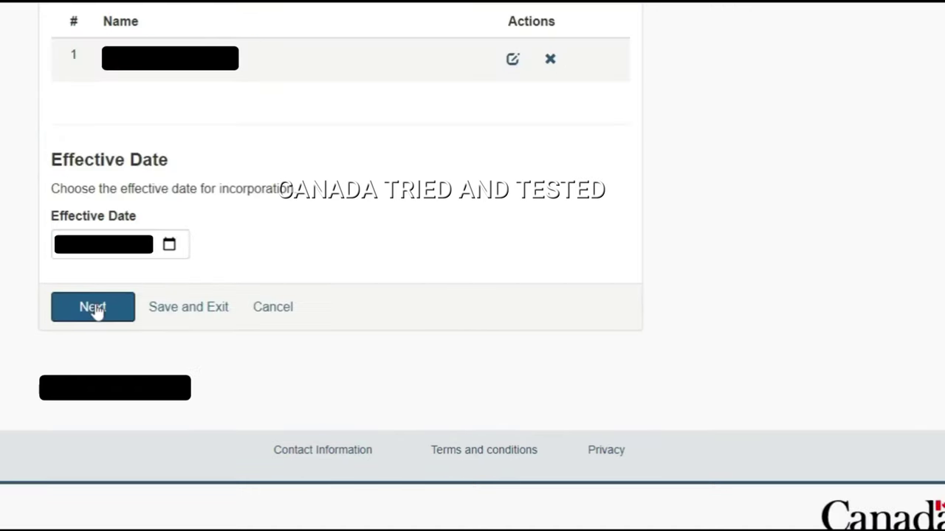
left_click(94, 309)
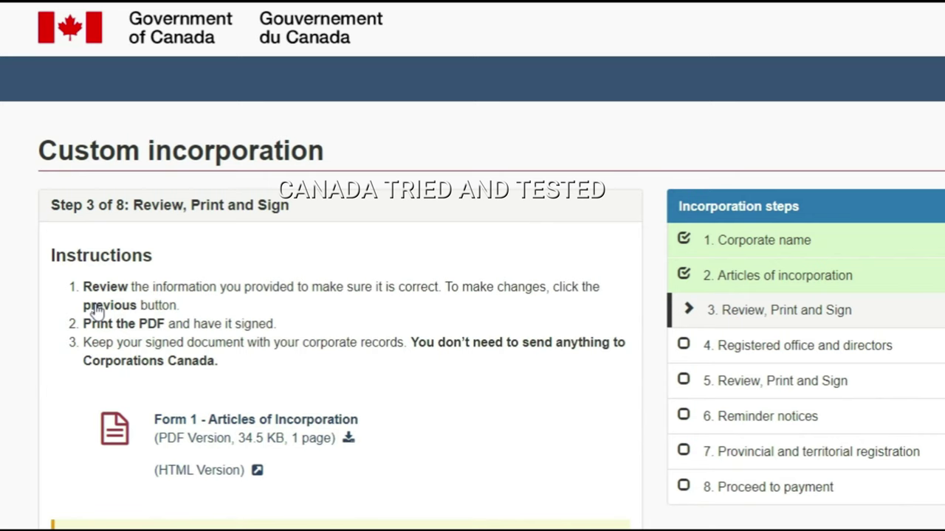
Move past the Form 1 page to Step 4's registered office and directors form
scroll(95, 310, "down", 3)
left_click(180, 473)
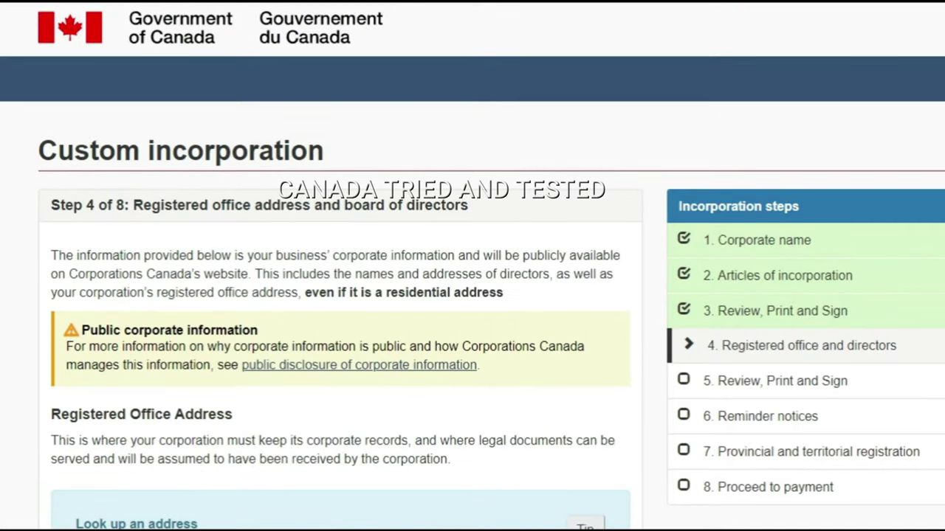
scroll(325, 59, "down", 3)
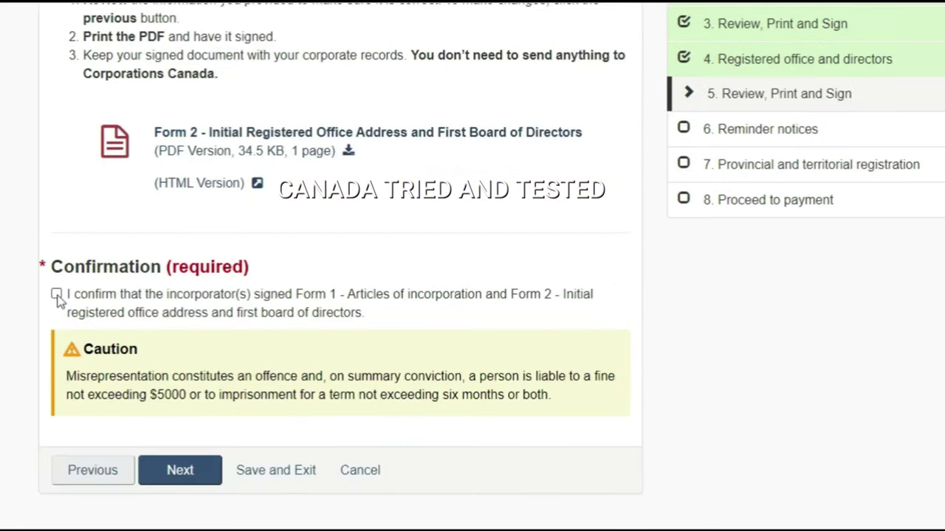
Confirm Forms 1 and 2 were signed, then sign up for email annual return reminders
left_click(57, 295)
left_click(188, 478)
left_click(189, 478)
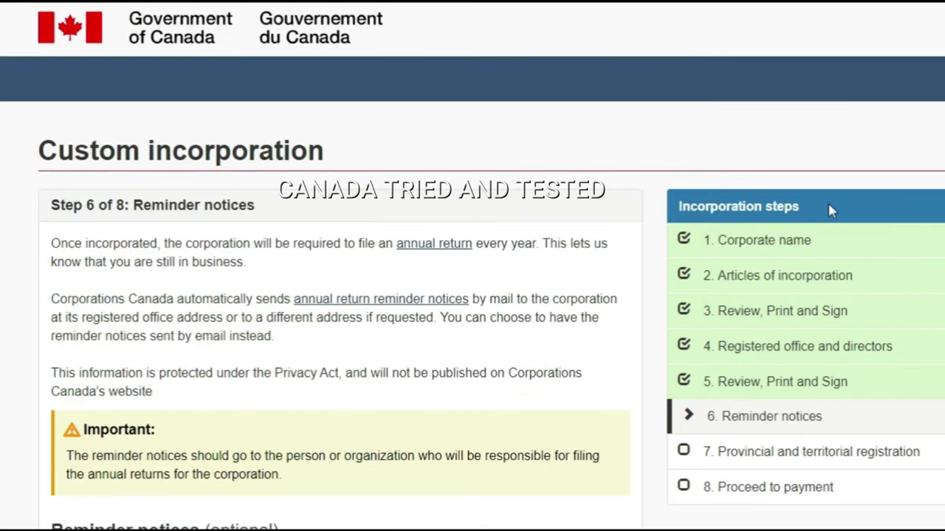
scroll(473, 295, "down", 4)
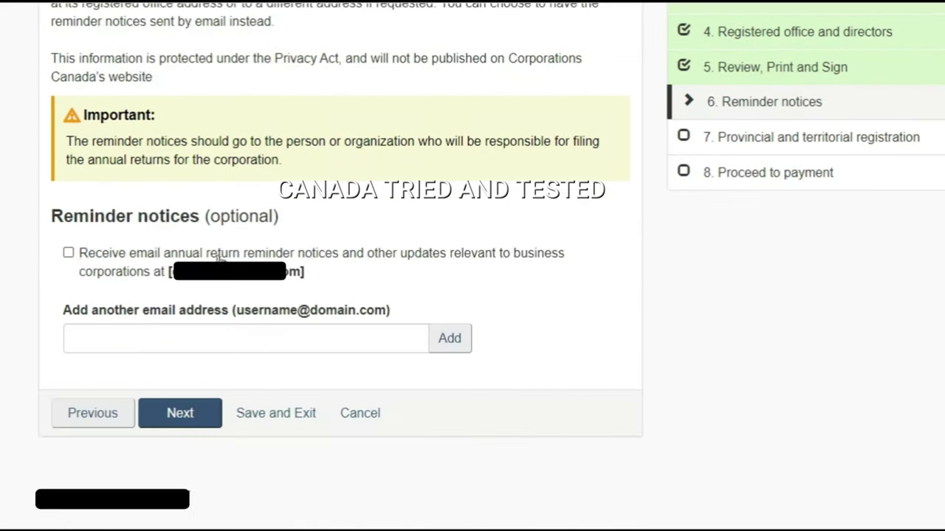
left_click(68, 254)
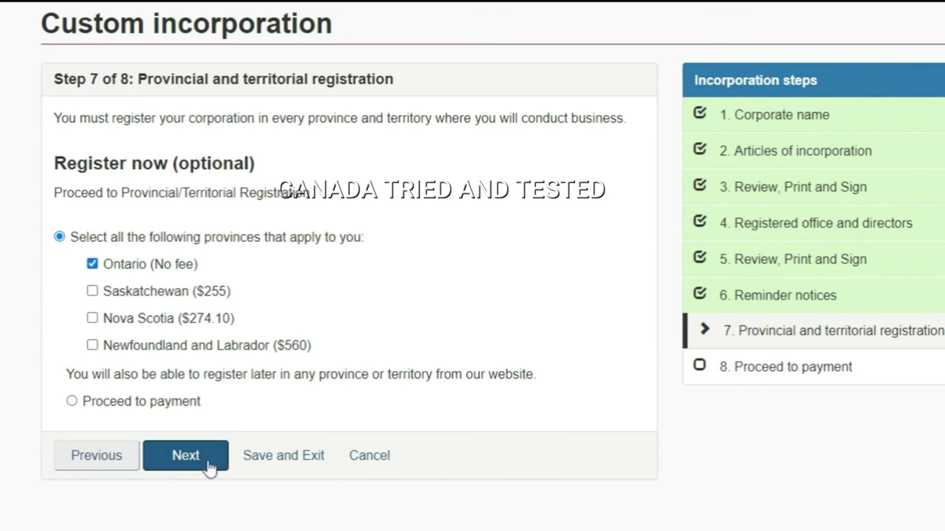
Review the Ontario registration info: contact phone numbers, the no-fee note and Form 2 items
left_click(186, 455)
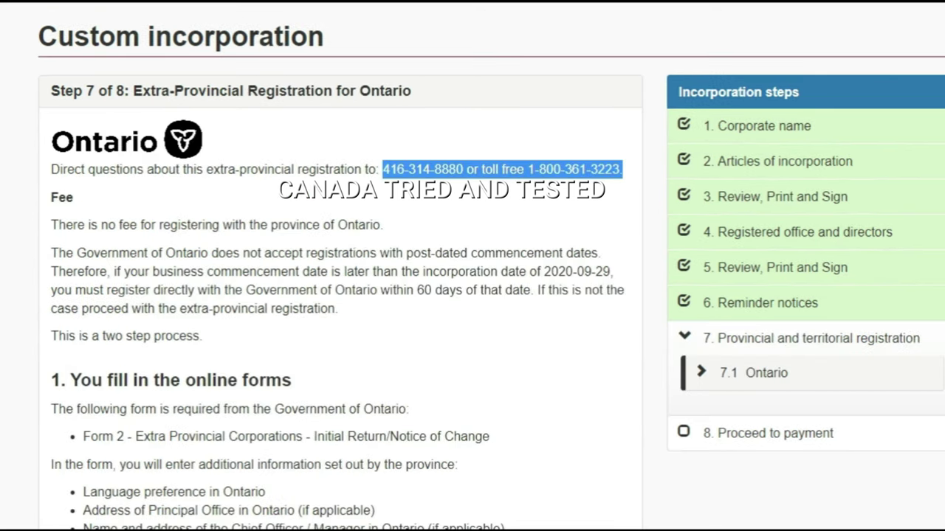
left_click(523, 166)
left_click_drag(382, 169, 630, 176)
left_click(131, 248)
left_click_drag(53, 224, 435, 220)
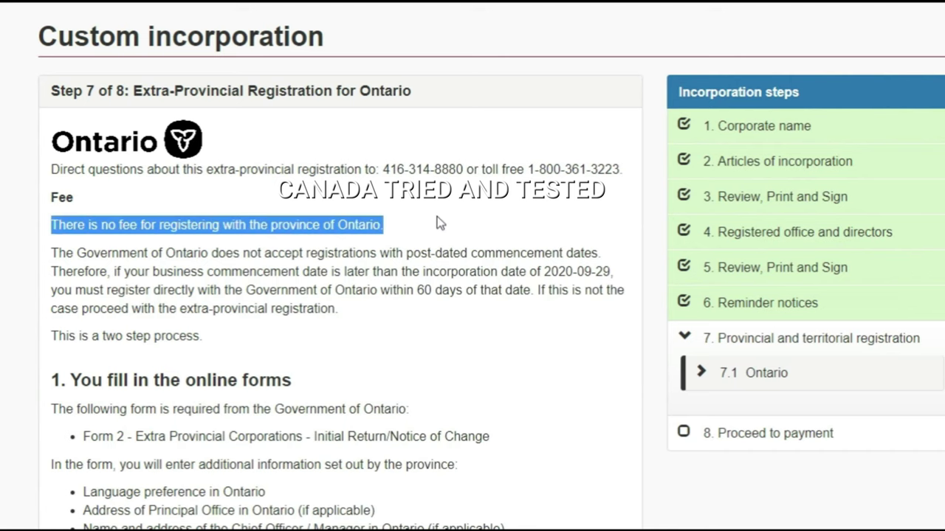
left_click(440, 222)
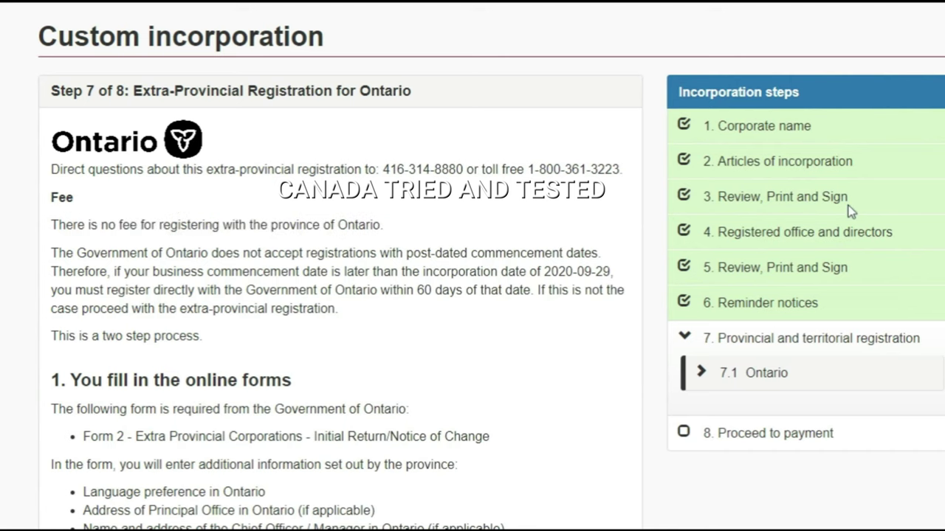
scroll(339, 296, "down", 5)
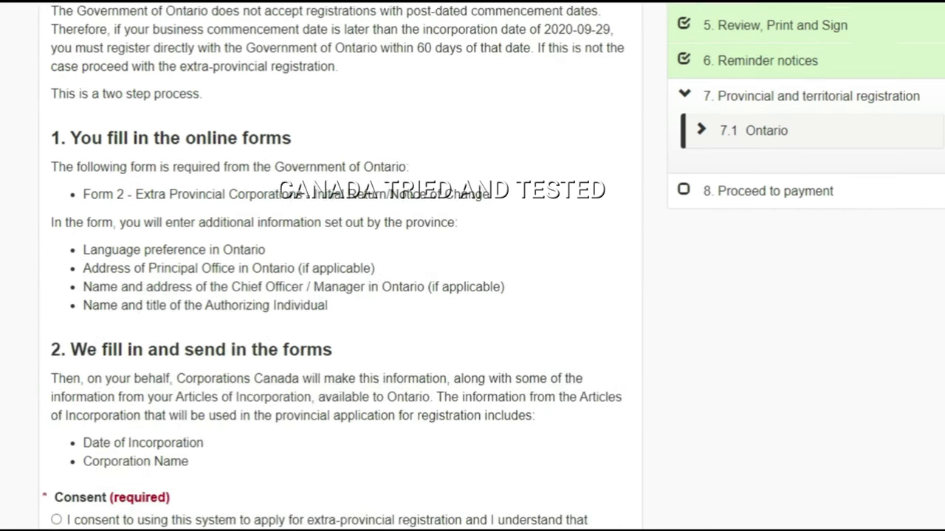
left_click_drag(135, 88, 537, 82)
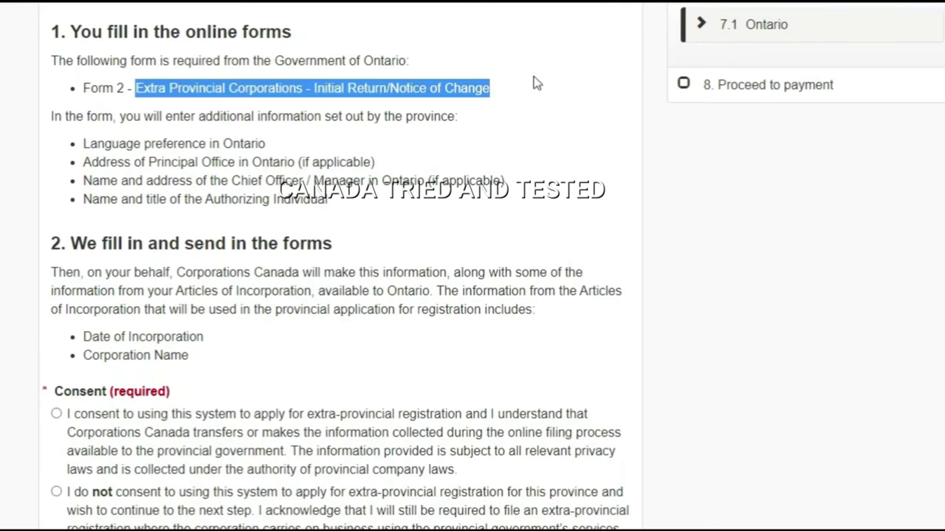
left_click(535, 84)
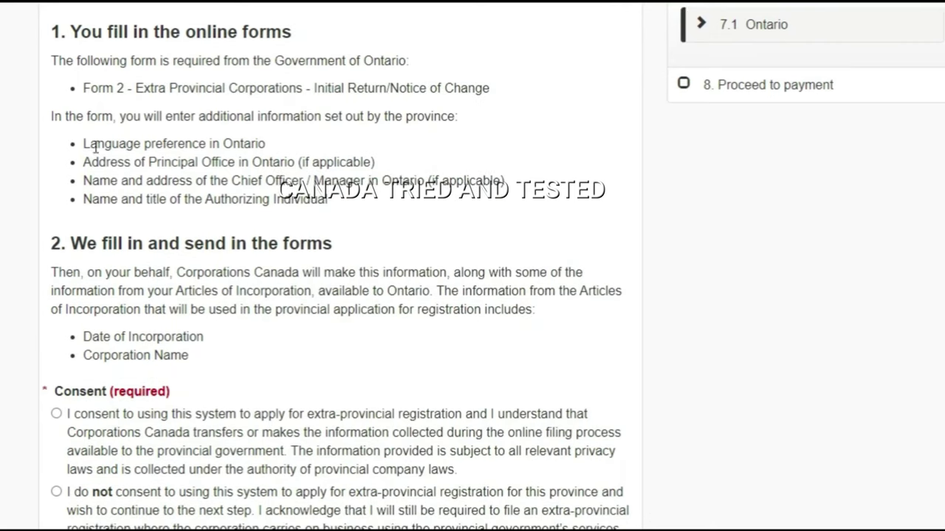
triple_click(198, 142)
left_click(310, 163)
Consent to applying for Ontario extra-provincial registration and go to the Ontario form
scroll(569, 287, "down", 2)
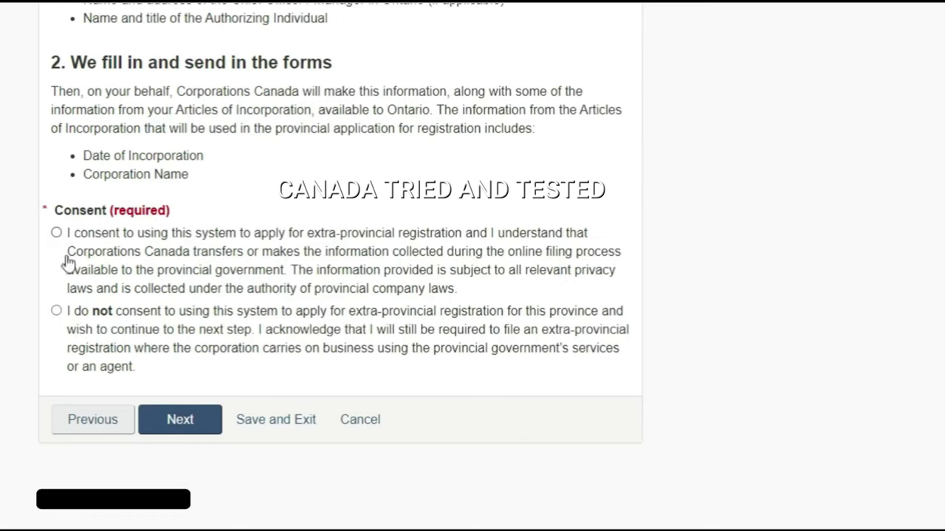
left_click(57, 233)
left_click(180, 419)
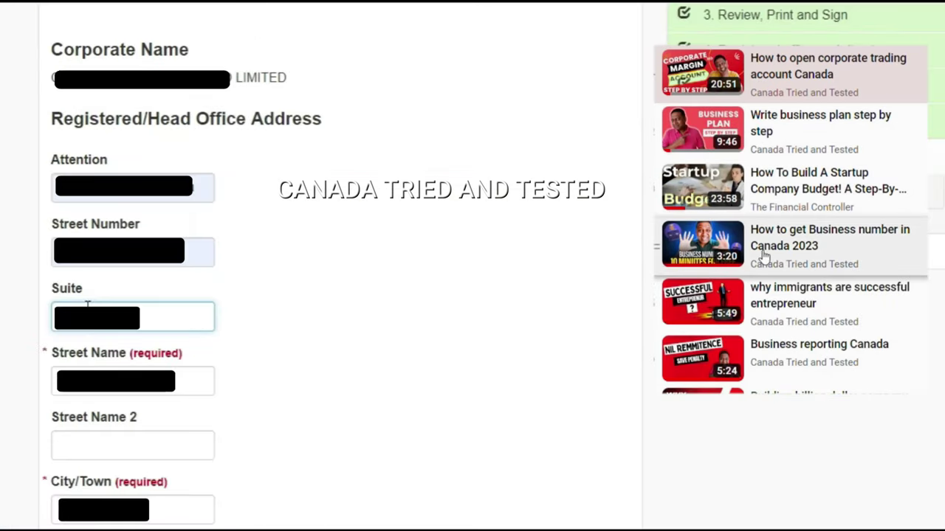
Scroll through the Ontario form, keeping Language English and Ontario chief officer No
left_click(369, 294)
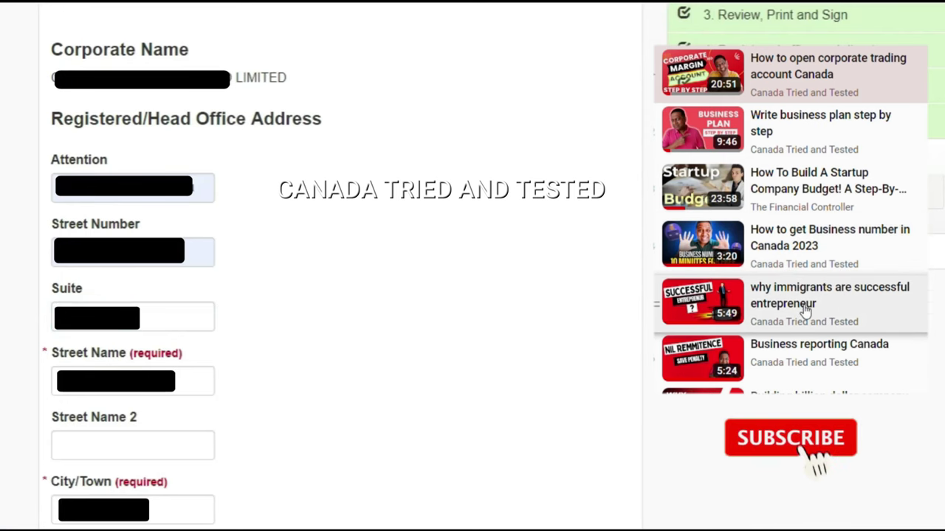
scroll(804, 310, "down", 1)
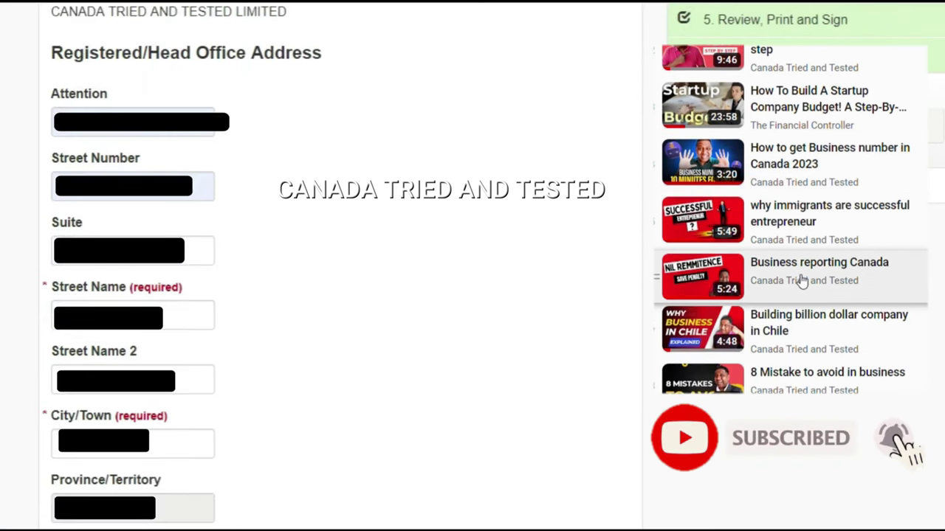
scroll(321, 295, "down", 2)
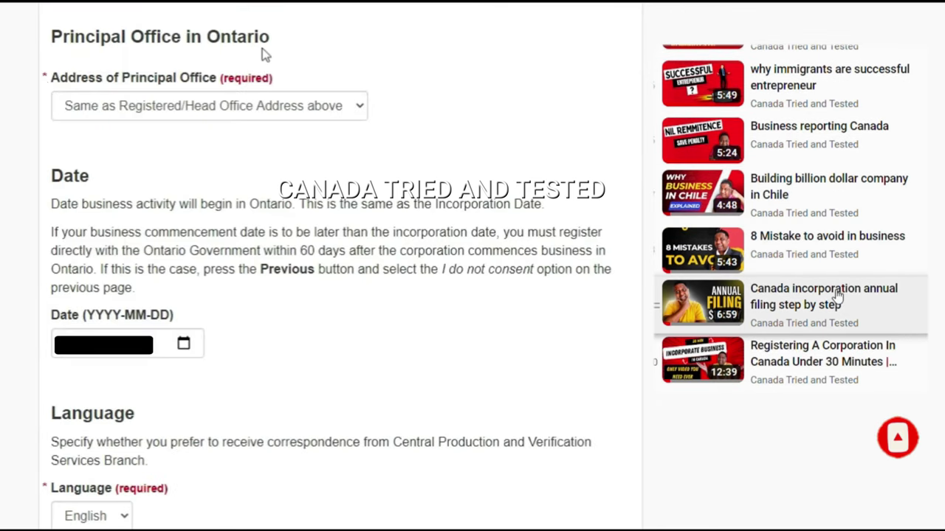
scroll(832, 308, "down", 1)
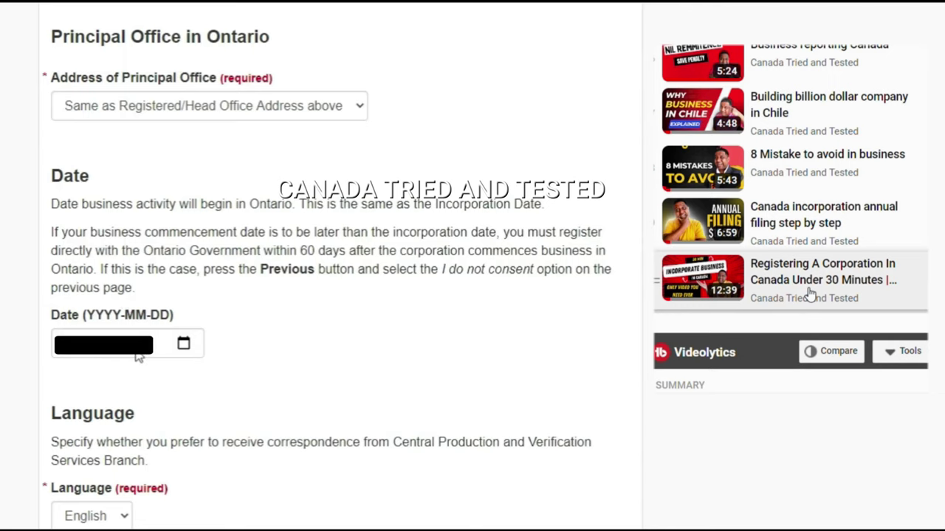
scroll(140, 357, "down", 5)
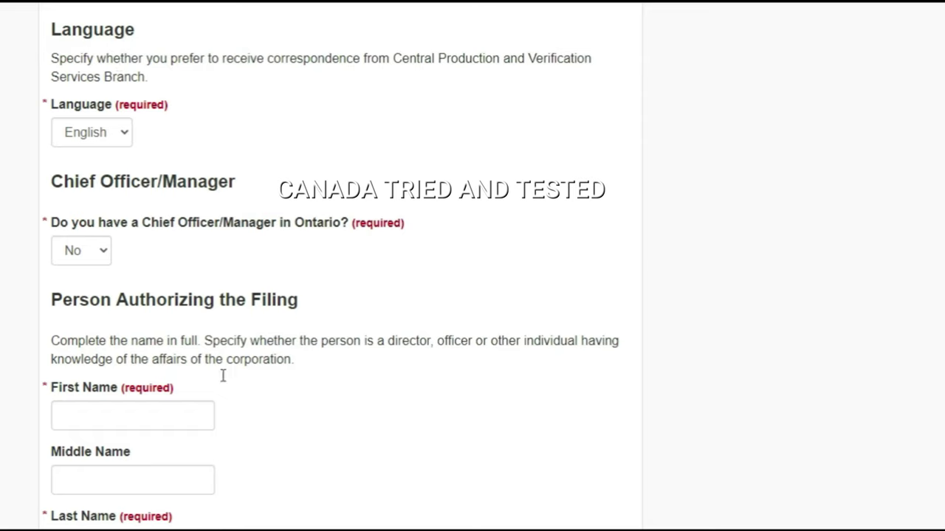
scroll(330, 267, "down", 2)
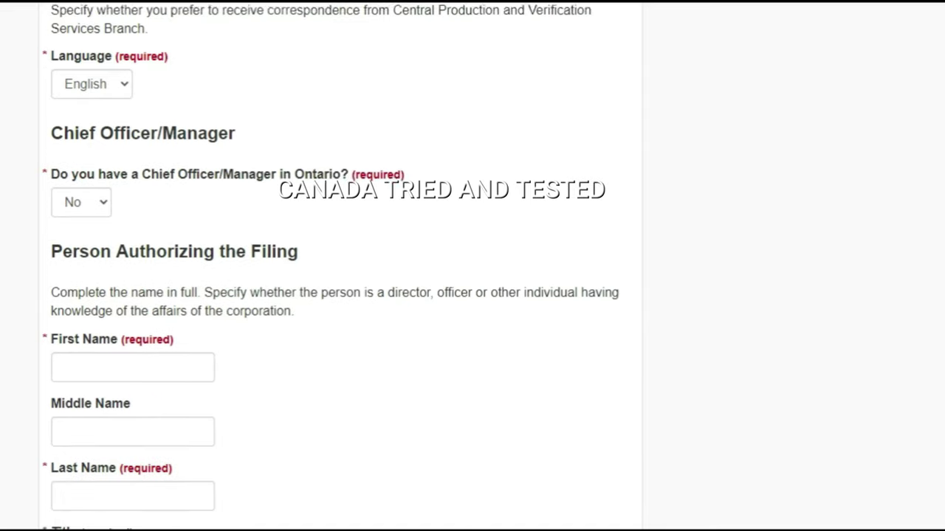
Set the authorizing person's title to Director and check the Contact section before submitting
left_click(121, 463)
left_click(129, 406)
left_click(626, 404)
scroll(626, 405, "down", 6)
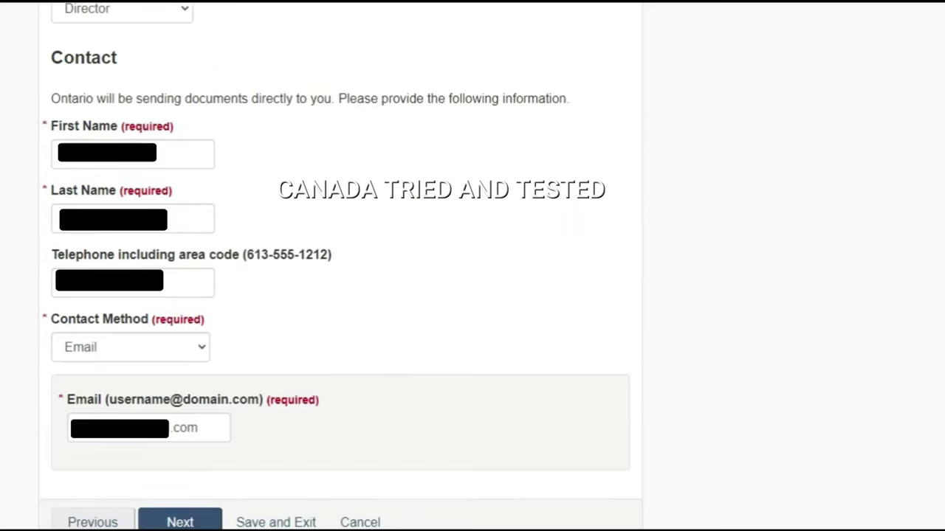
scroll(804, 317, "down", 2)
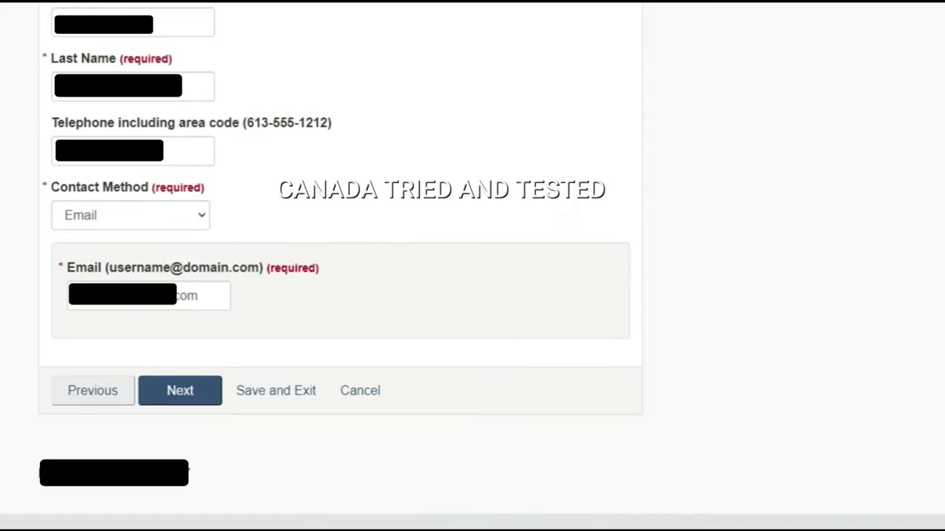
left_click(181, 391)
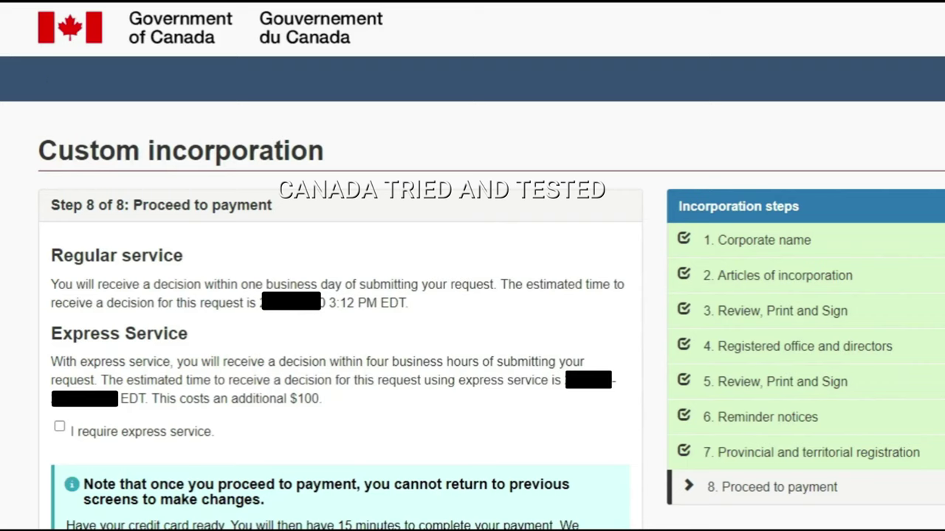
Read the regular service decision time and the extra $100 Express Service cost, then view the payment summary
scroll(62, 87, "down", 3)
left_click_drag(75, 85, 491, 80)
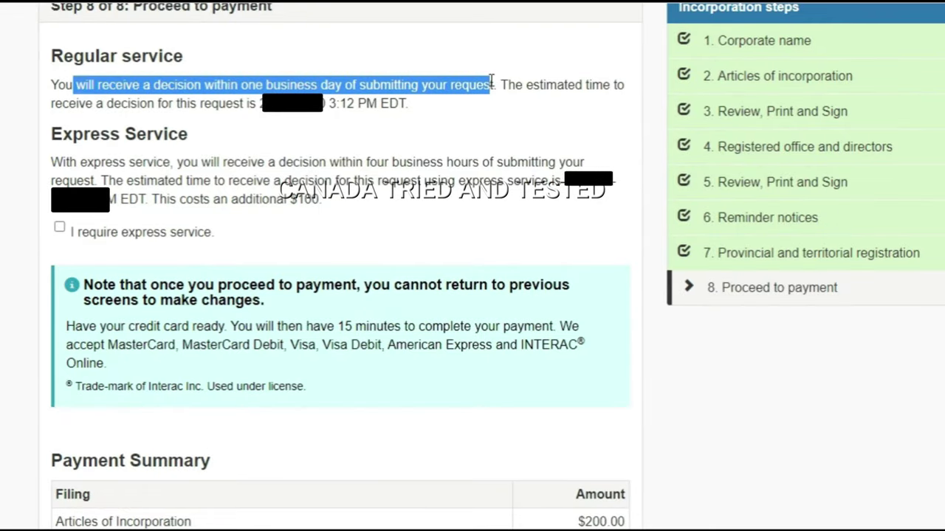
left_click(450, 137)
left_click_drag(499, 85, 413, 103)
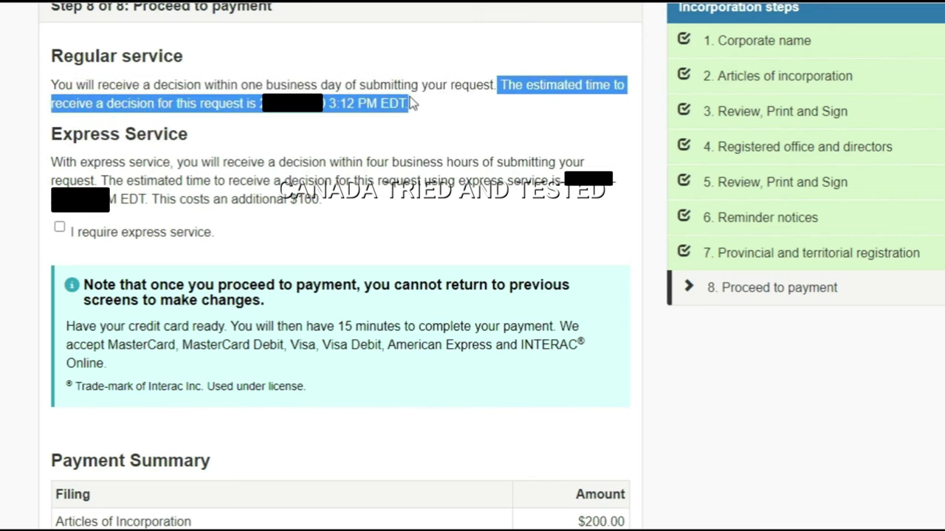
left_click(387, 138)
left_click_drag(55, 131, 206, 131)
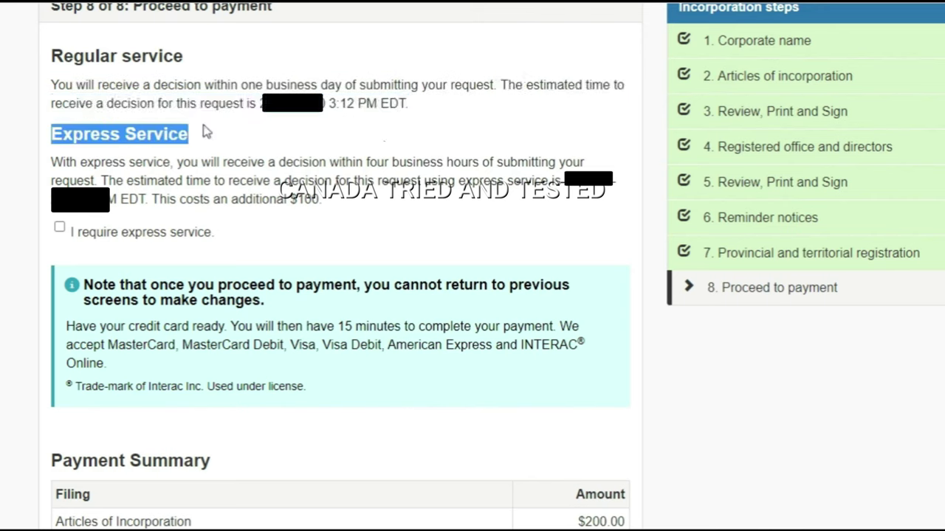
left_click(179, 201)
left_click_drag(154, 201, 382, 213)
left_click(392, 226)
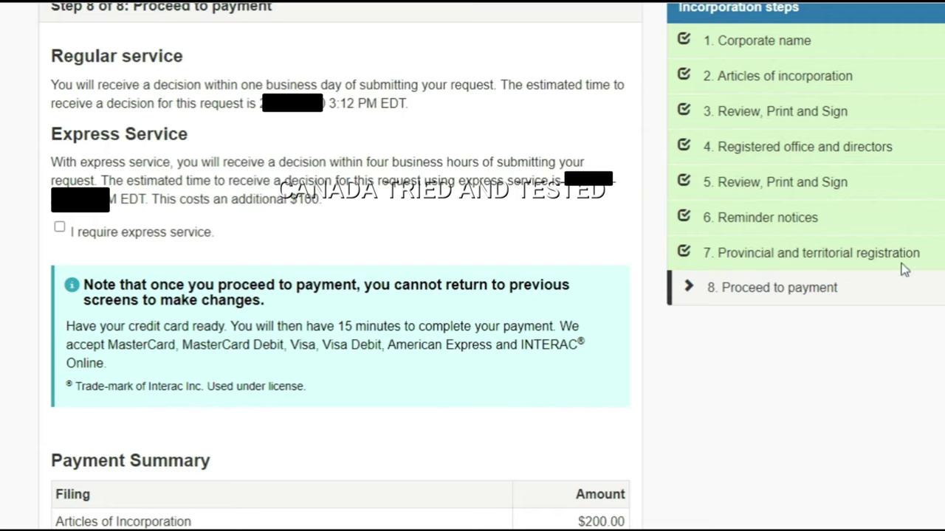
scroll(236, 258, "down", 3)
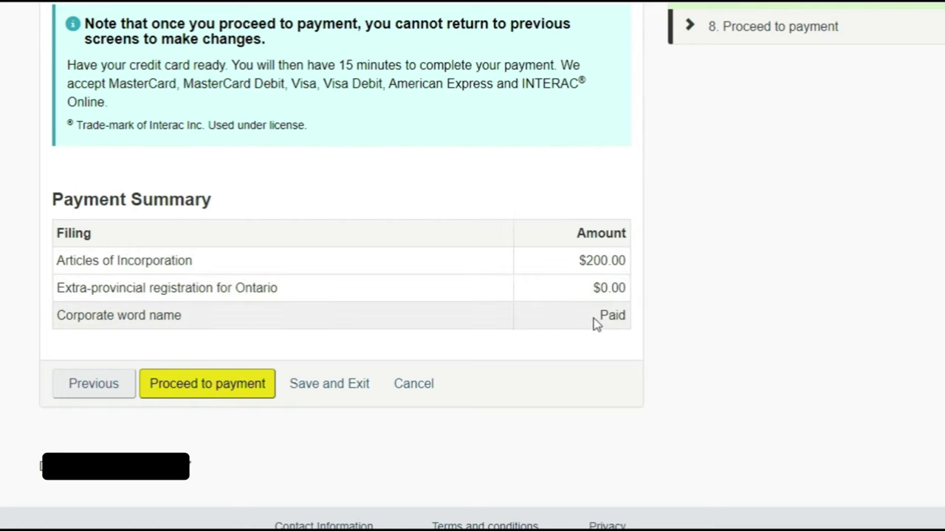
Confirm the request is complete and pay the $200.00 fee by Visa credit card
left_click(211, 397)
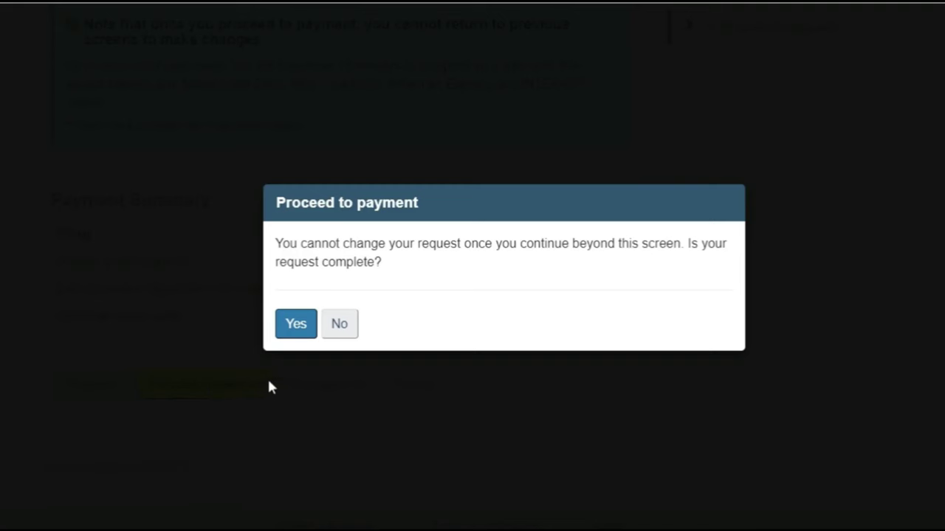
left_click(296, 324)
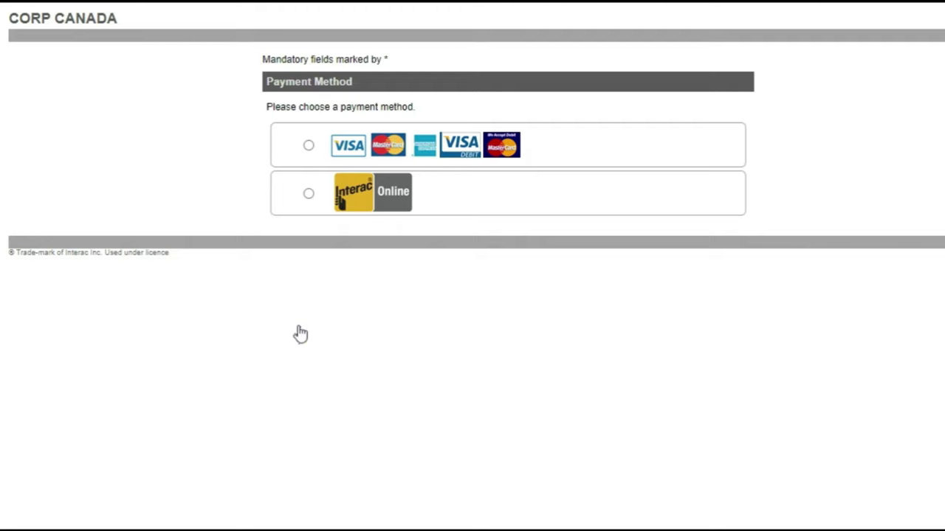
left_click(309, 146)
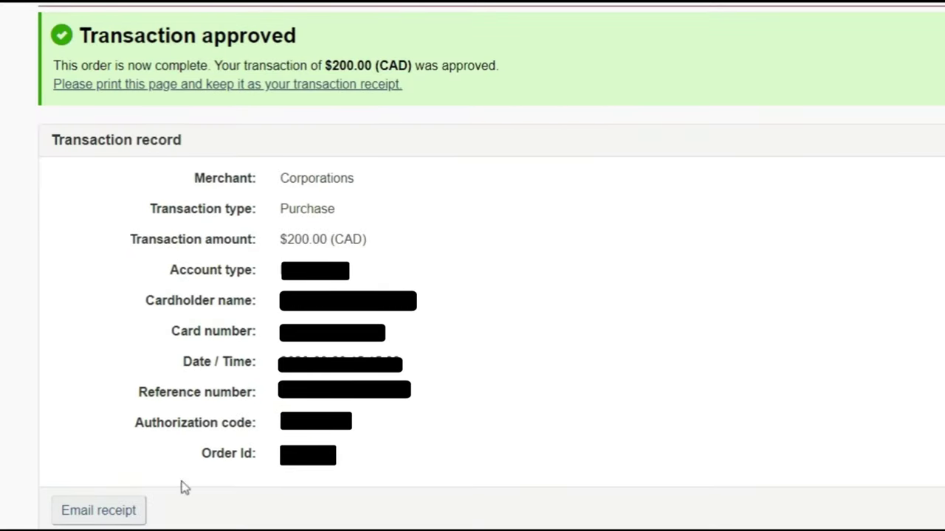
Email the payment receipt, then switch to the incorporation confirmation document
left_click(98, 511)
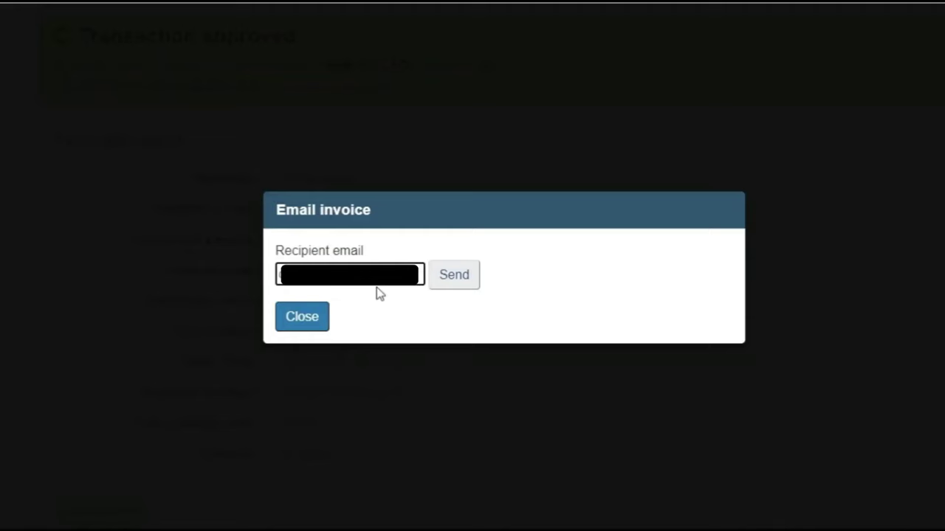
left_click(472, 274)
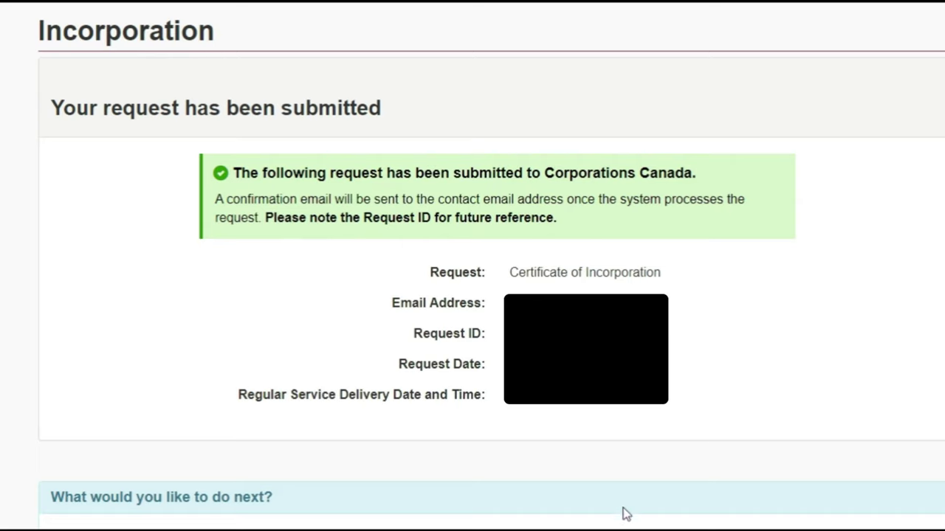
key("alt+Tab")
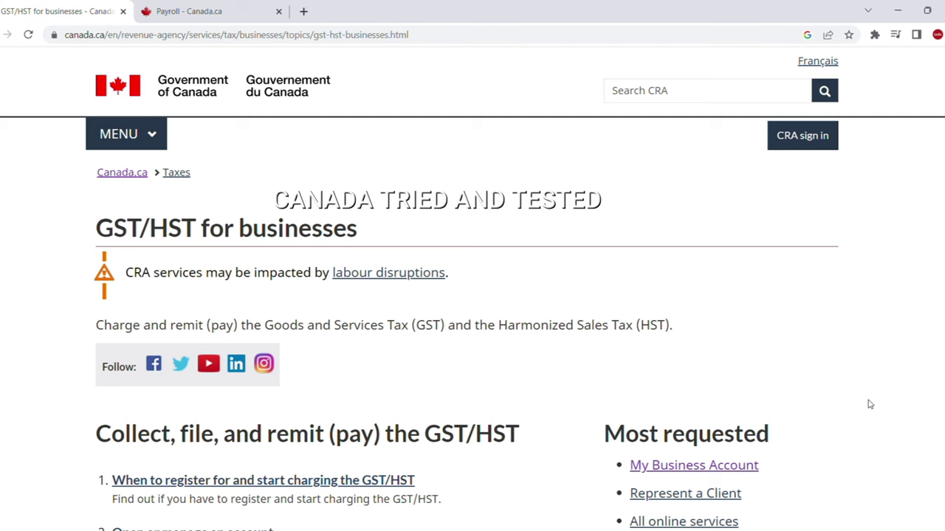
Compare the Payroll and GST/HST pages, then view My Business Account's sign-in options
key("ctrl+Tab")
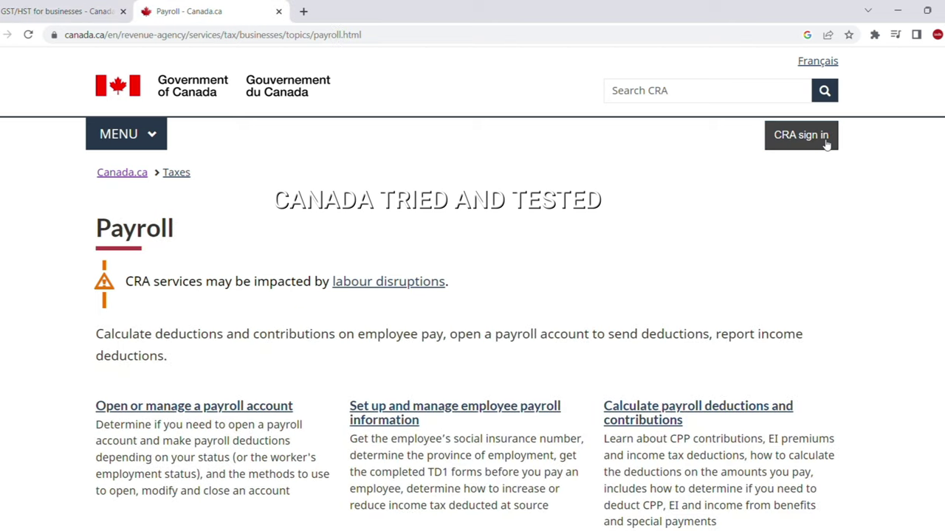
left_click_drag(111, 229, 327, 259)
key("ctrl+shift+Tab")
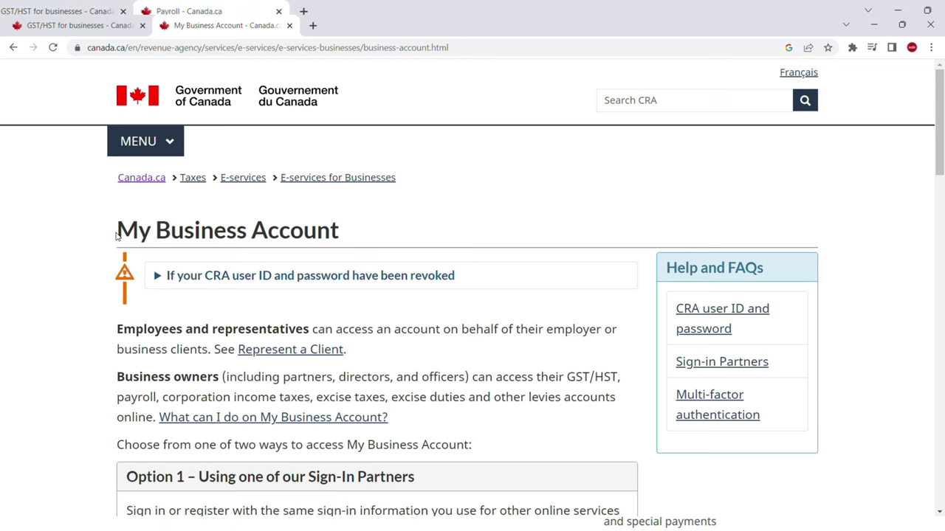
left_click_drag(116, 235, 398, 262)
scroll(435, 325, "down", 5)
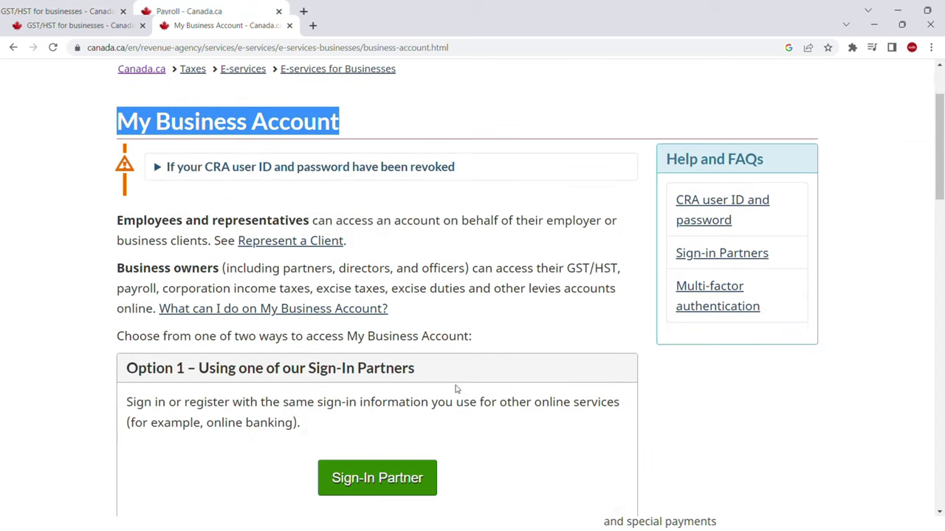
scroll(454, 412, "down", 1)
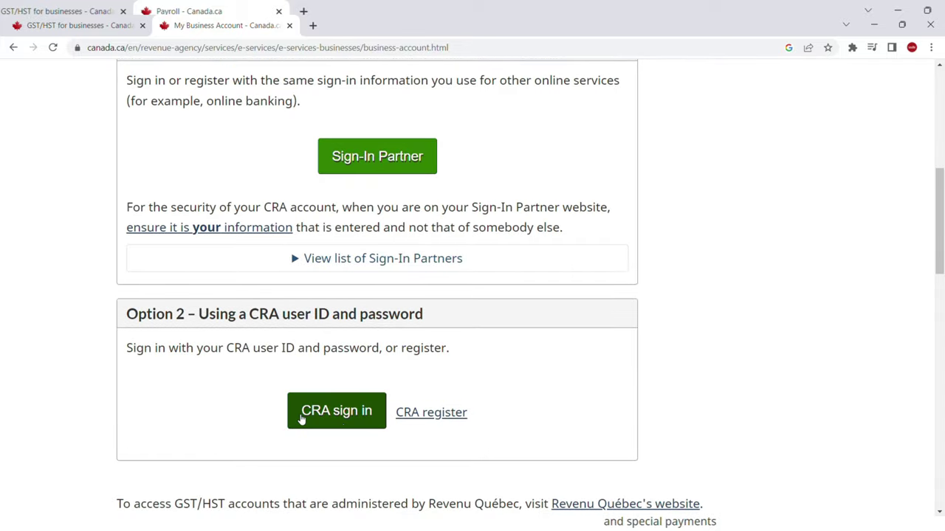